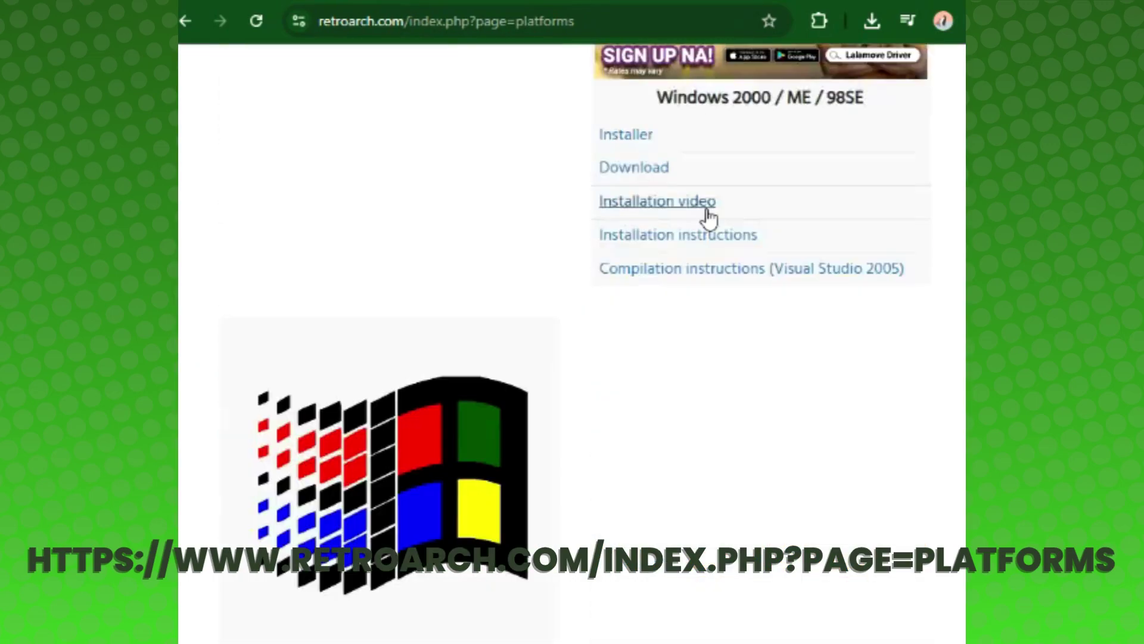
- Look through the platform downloads listed on the RetroArch website's platforms page
scroll(572, 334, down, 15)
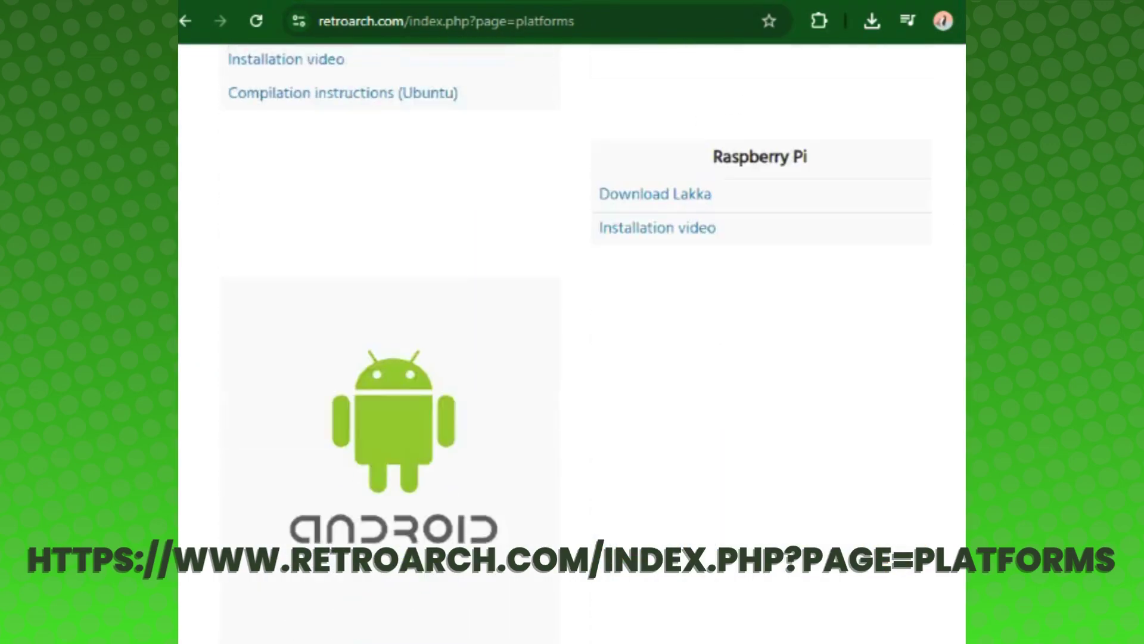
scroll(572, 334, down, 15)
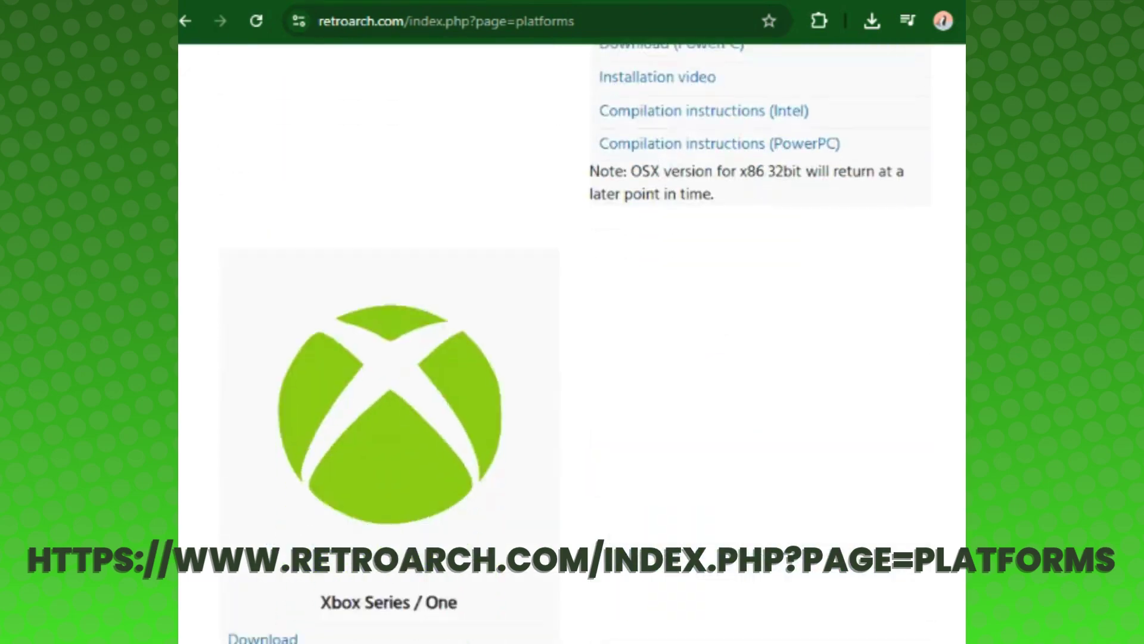
scroll(572, 333, down, 15)
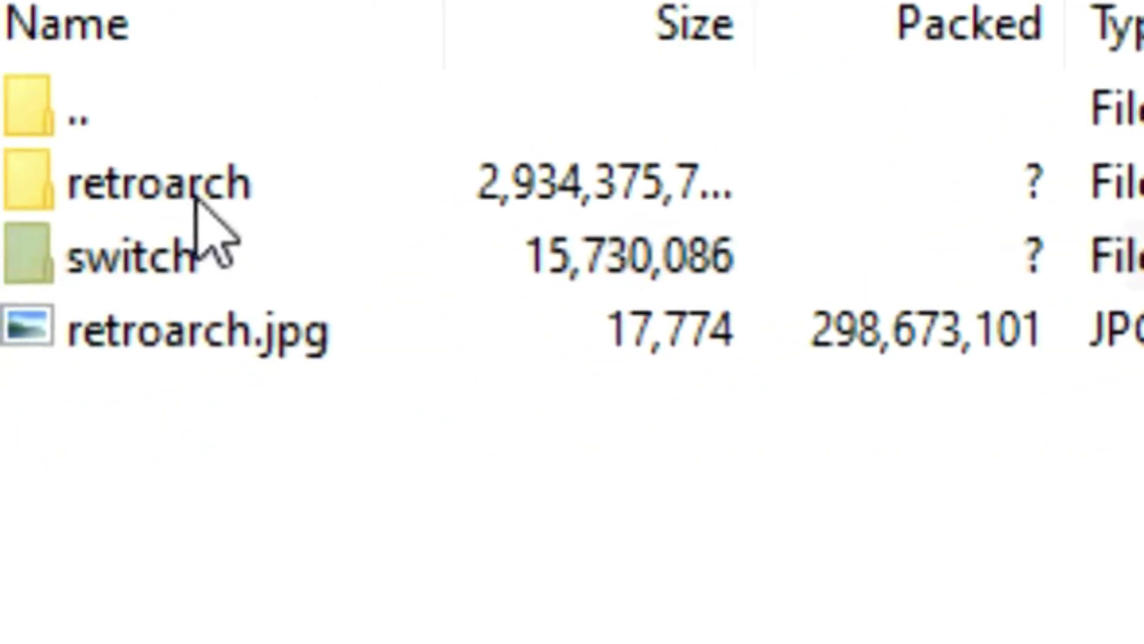
- Copy the retroarch folder, the switch folder and retroarch.jpg from the open archive to the clipboard
drag(148, 462, 176, 174)
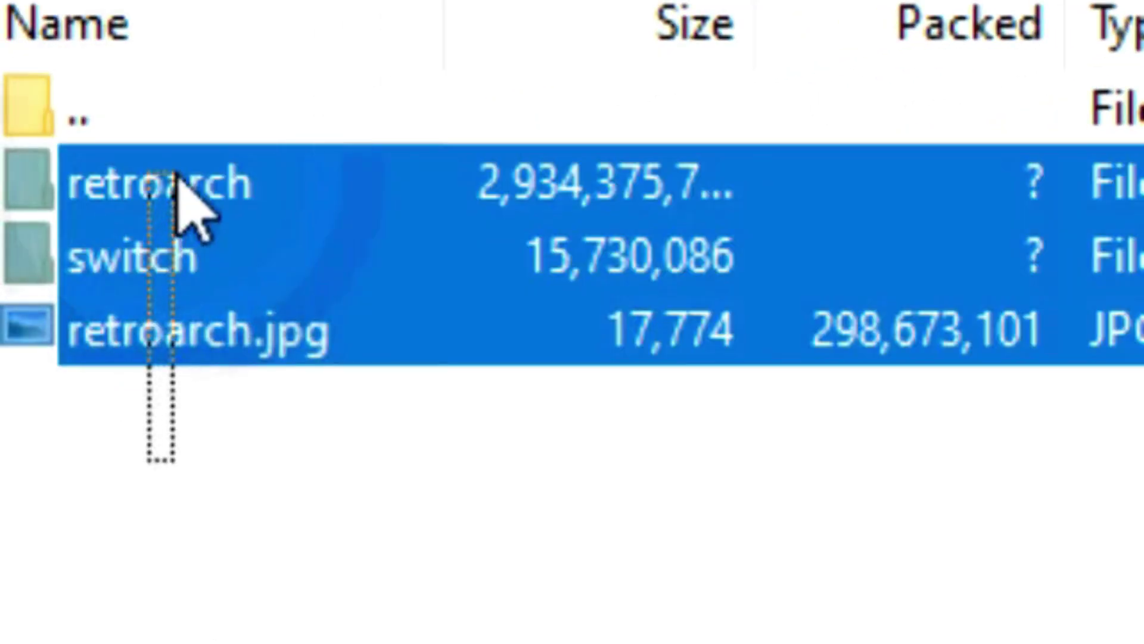
right_click(209, 184)
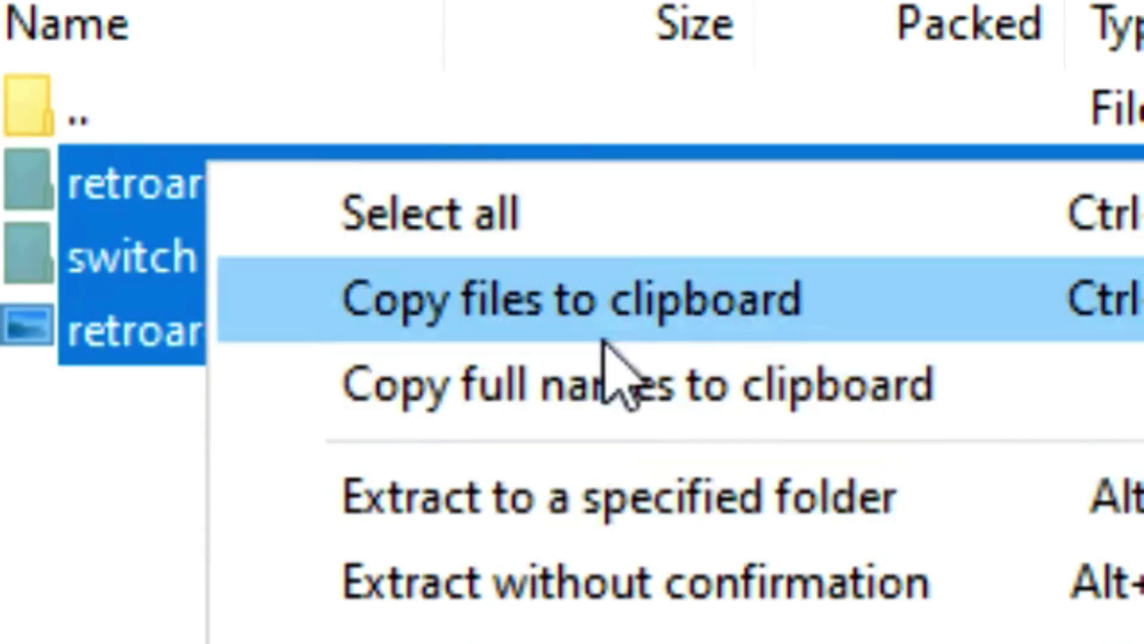
click(614, 303)
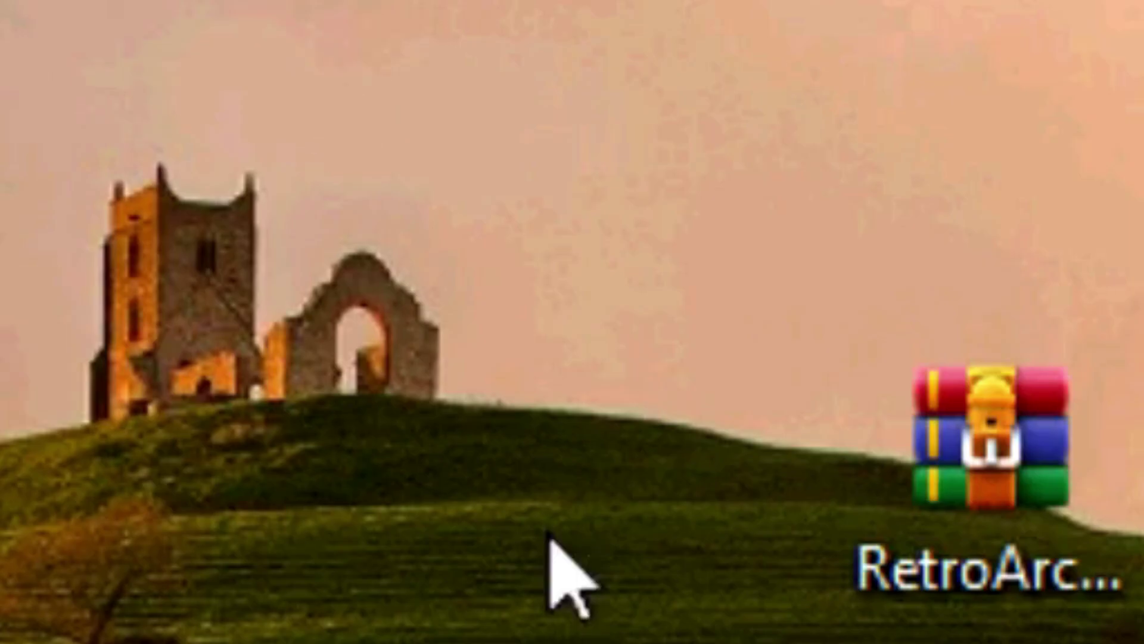
- Create a new desktop folder named retroarch and open it
right_click(452, 192)
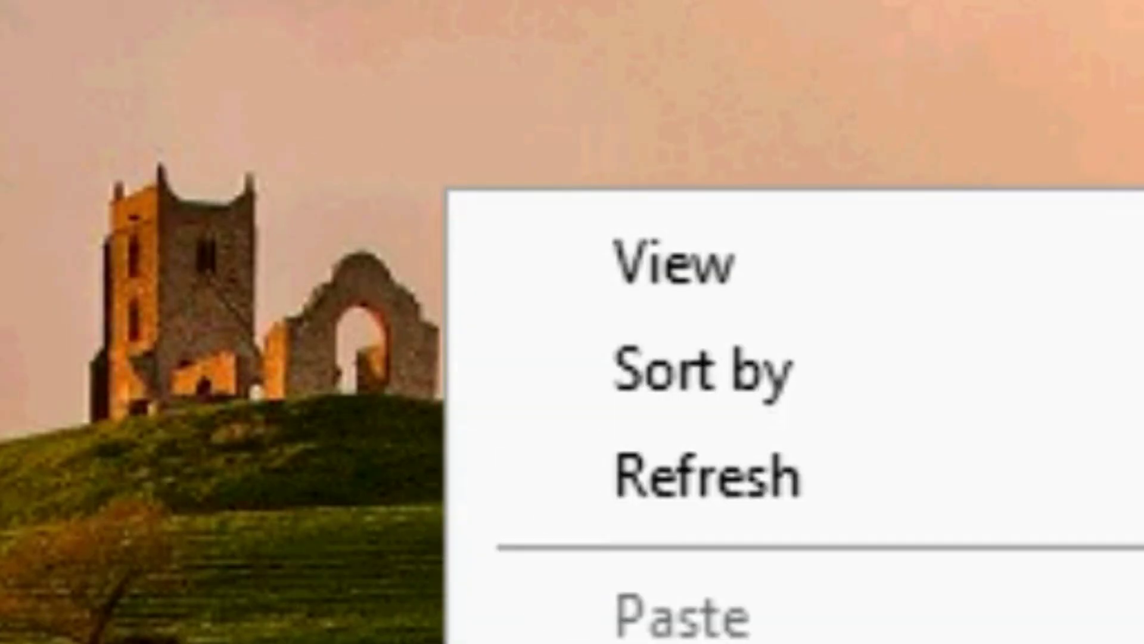
key(w)
key(f)
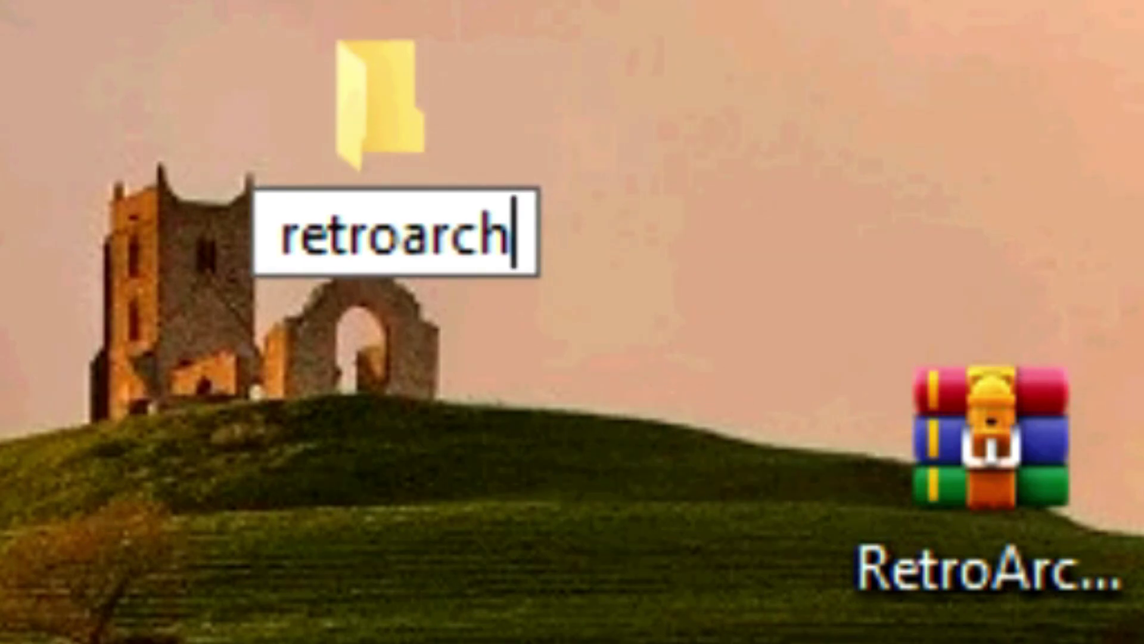
key(Return)
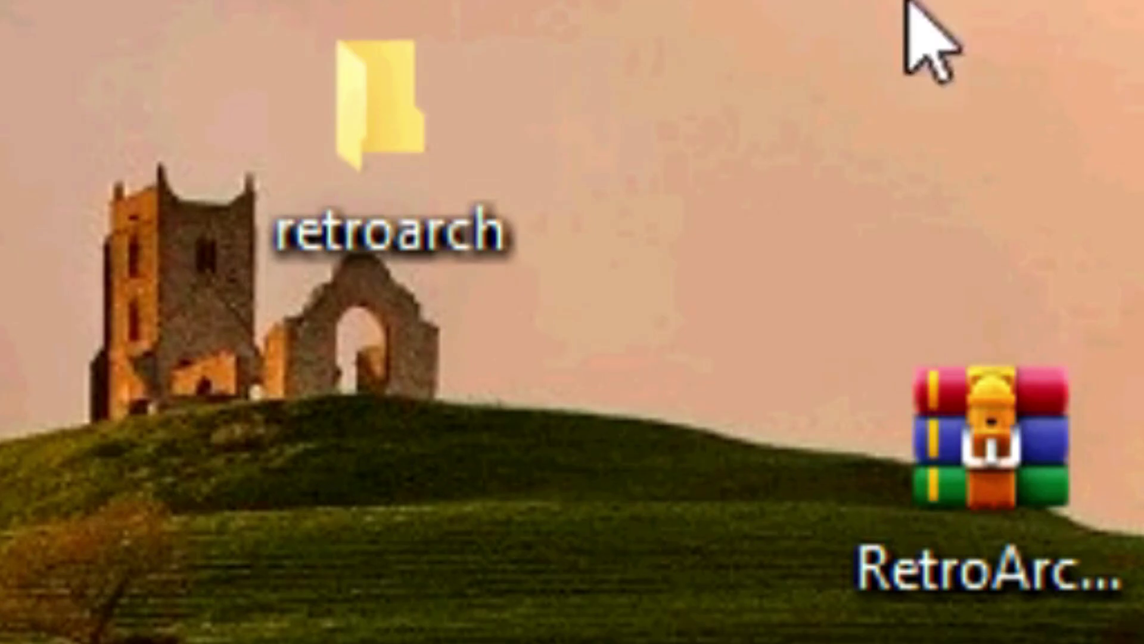
double_click(381, 114)
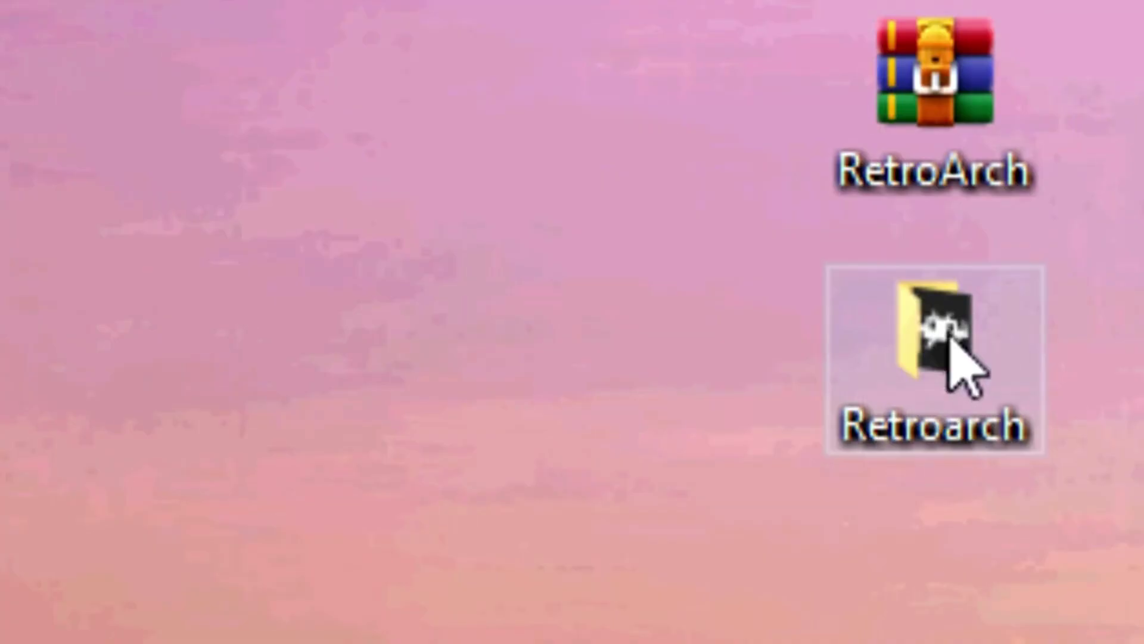
- Open the Retroarch folder on the desktop and remove the retroarch subfolder from it
click(946, 343)
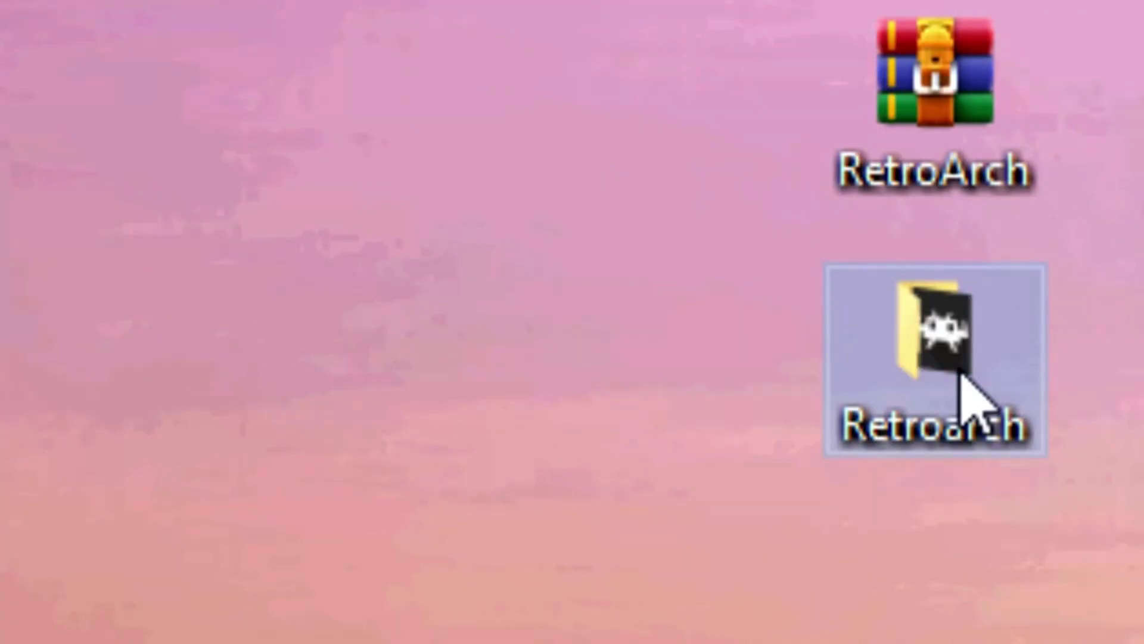
double_click(958, 376)
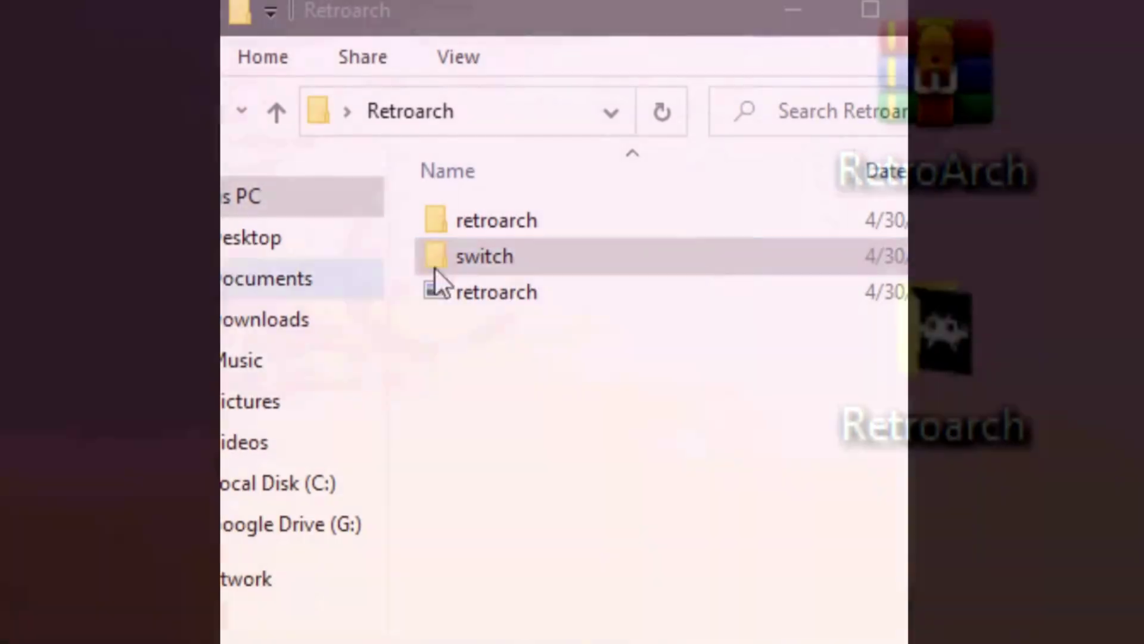
drag(495, 231, 456, 315)
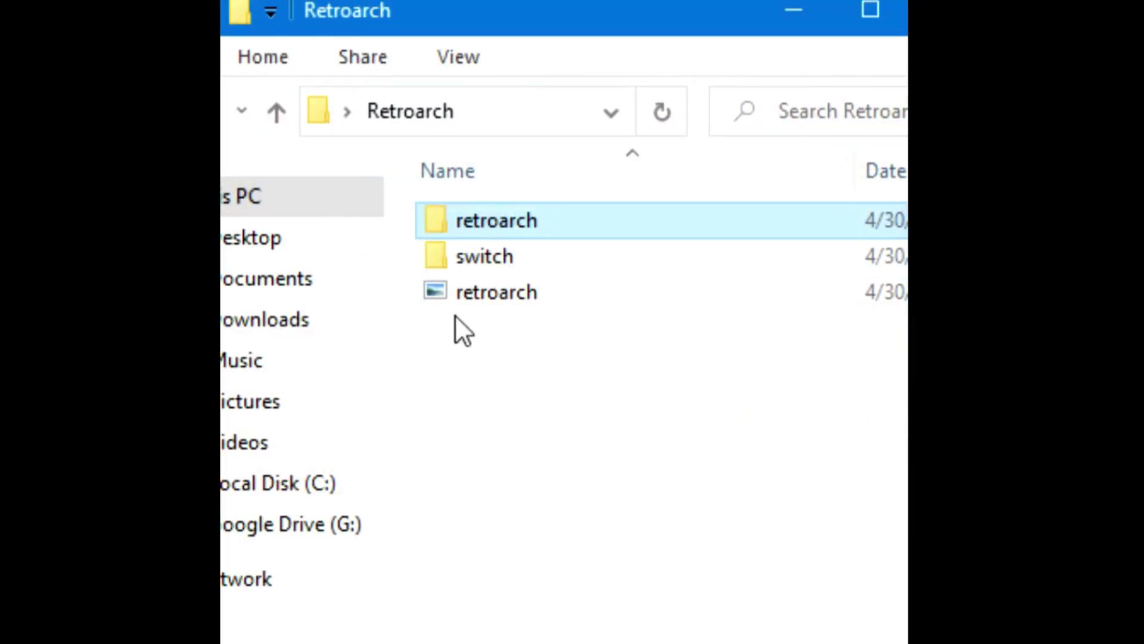
double_click(463, 296)
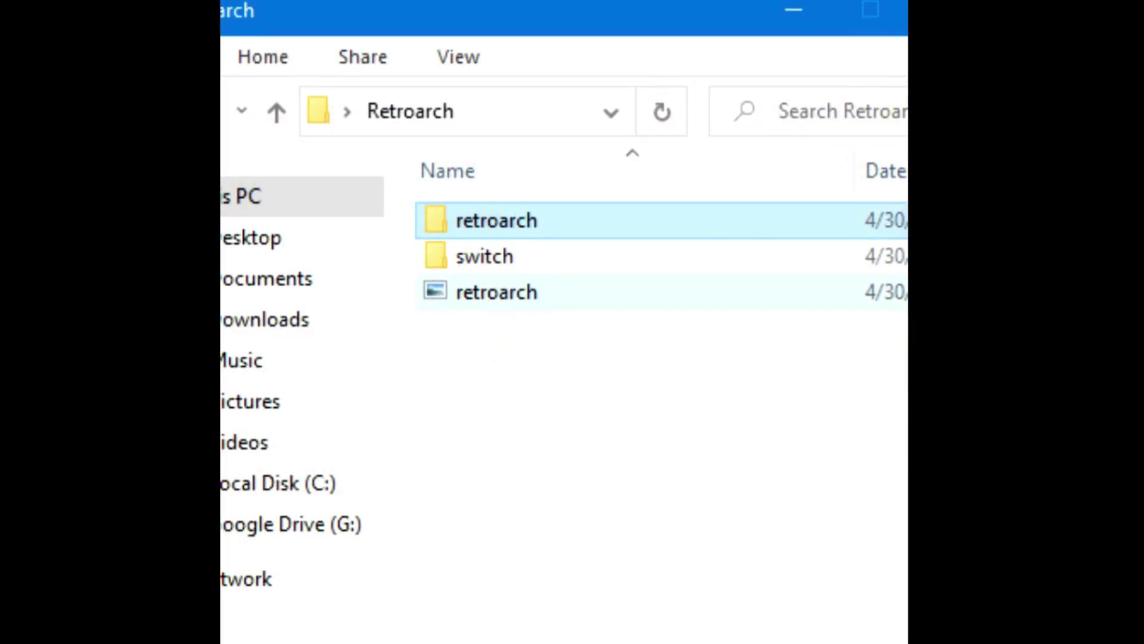
key(Delete)
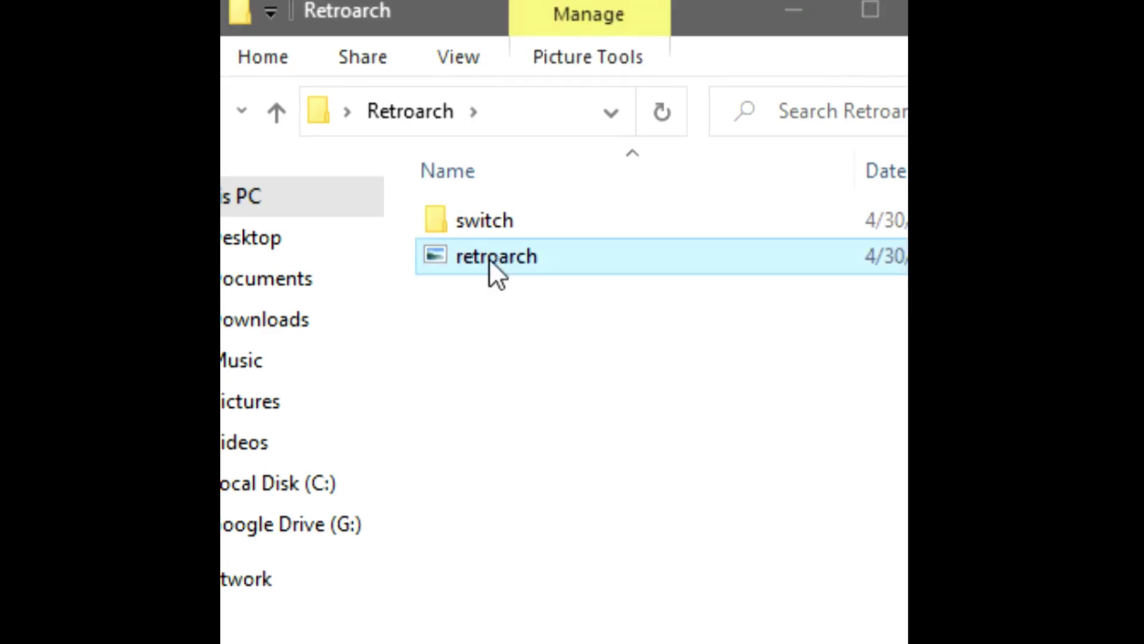
- Open the extracted switch folder and select all of its contents
double_click(498, 222)
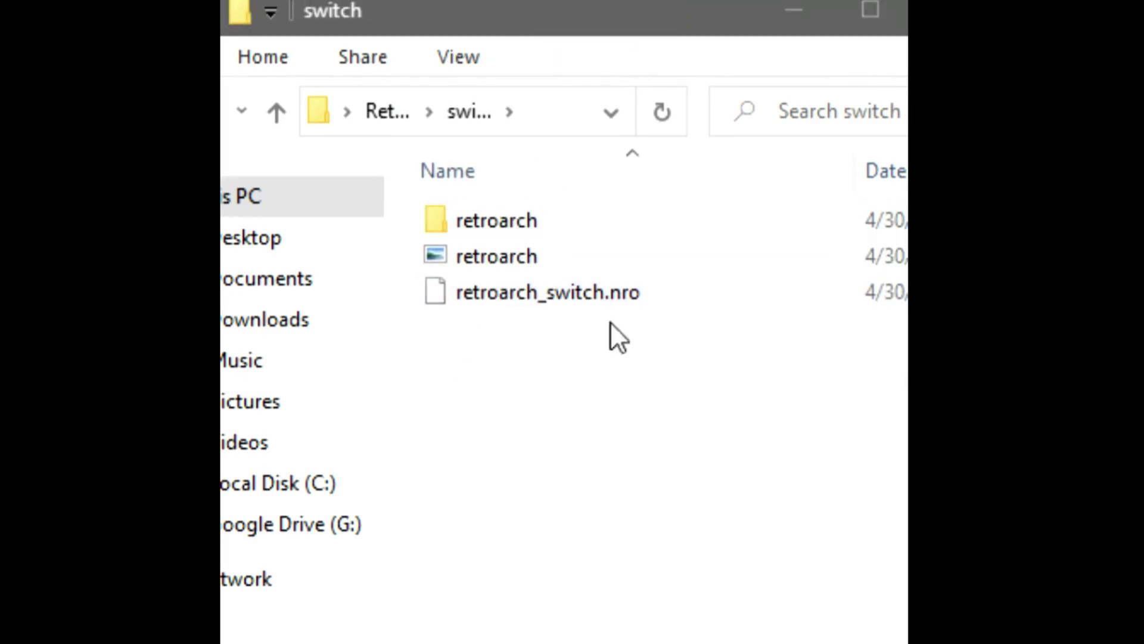
key(ctrl+a)
right_click(496, 298)
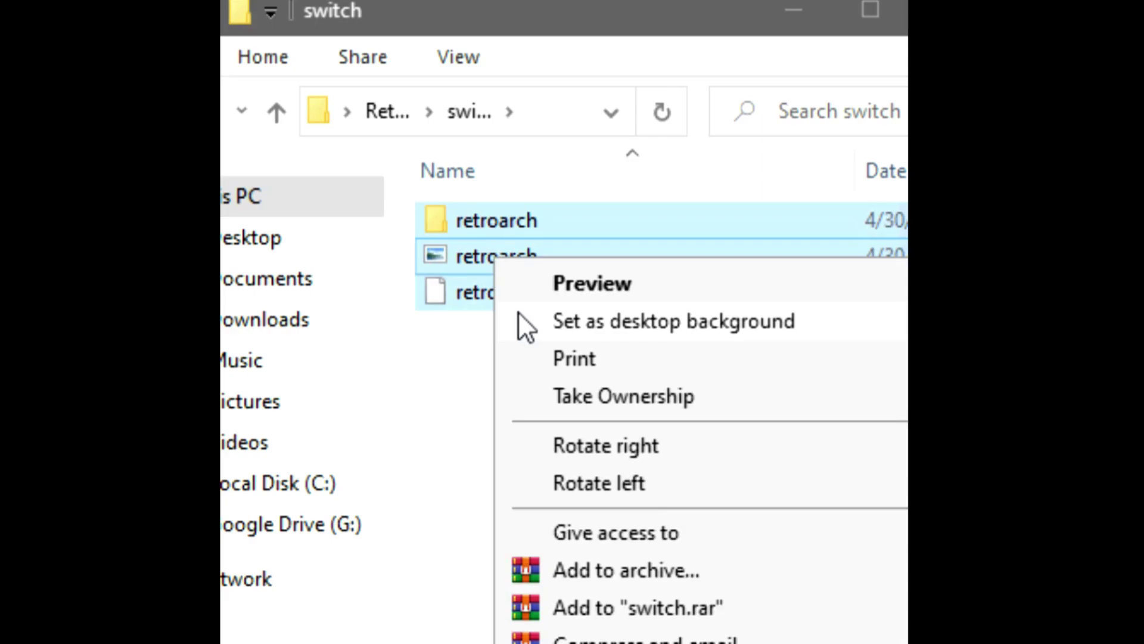
key(Escape)
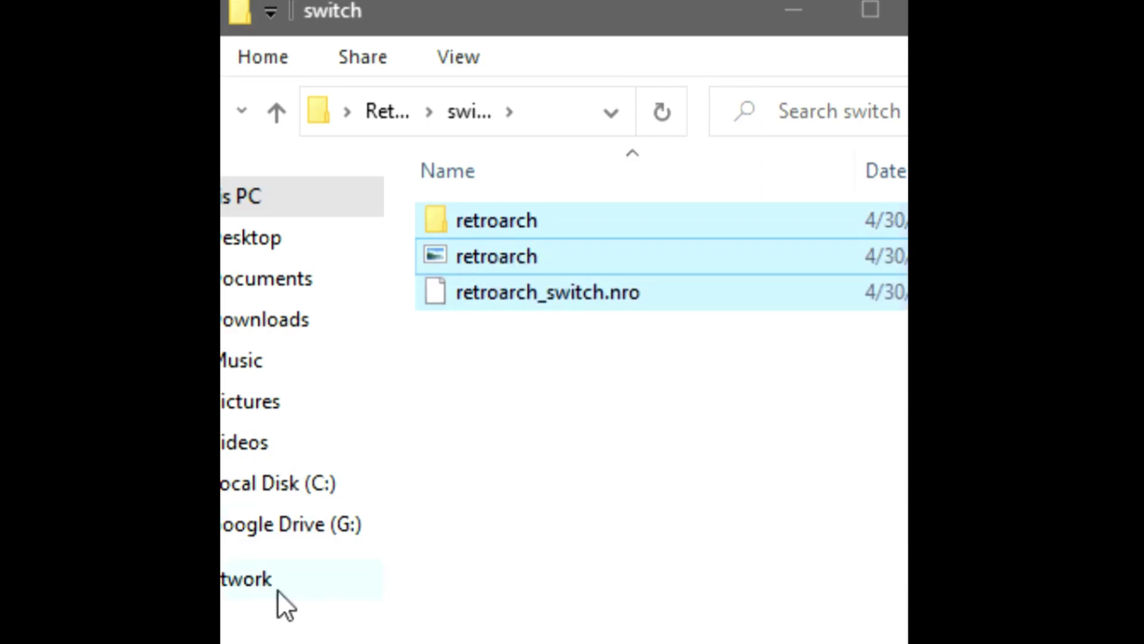
- Open the switch folder on the connected Nintendo Switch's SD Card
click(241, 196)
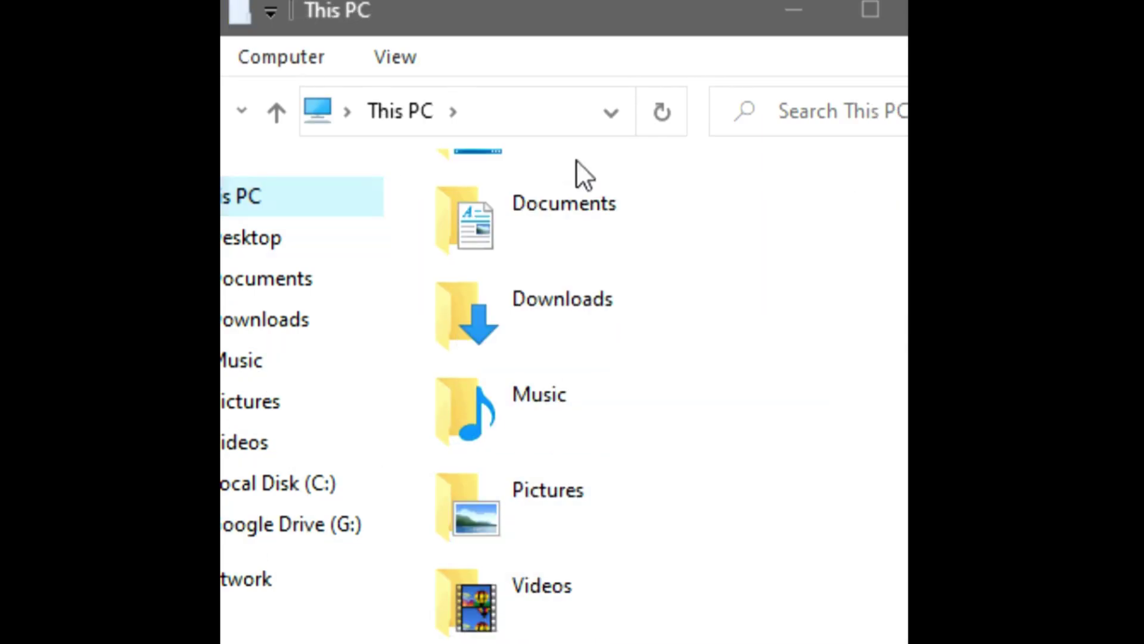
double_click(538, 408)
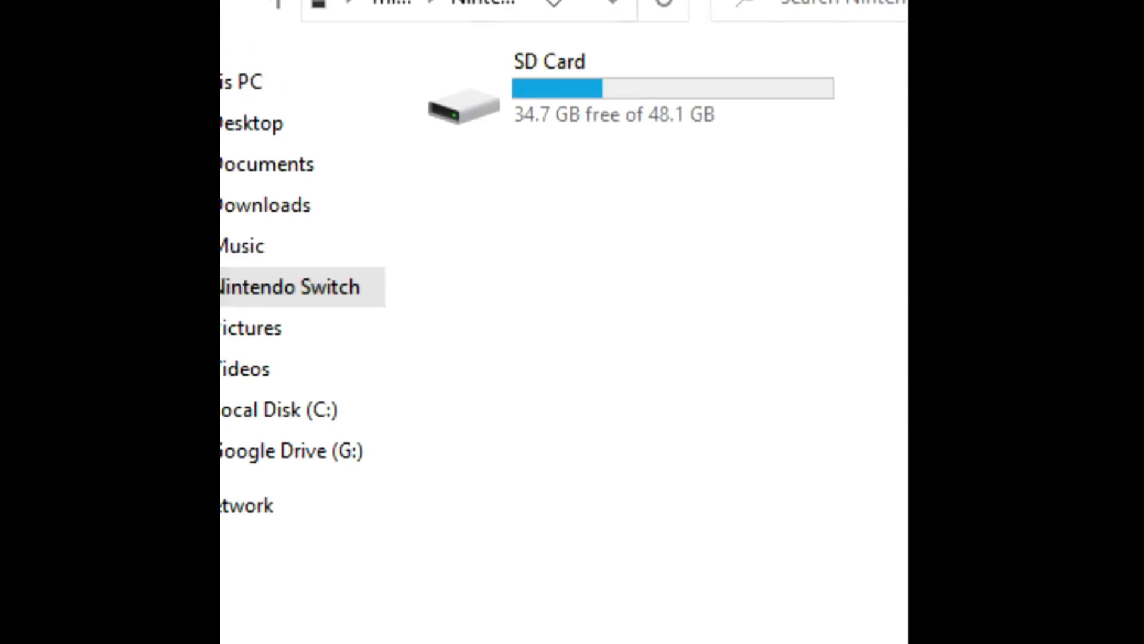
double_click(531, 118)
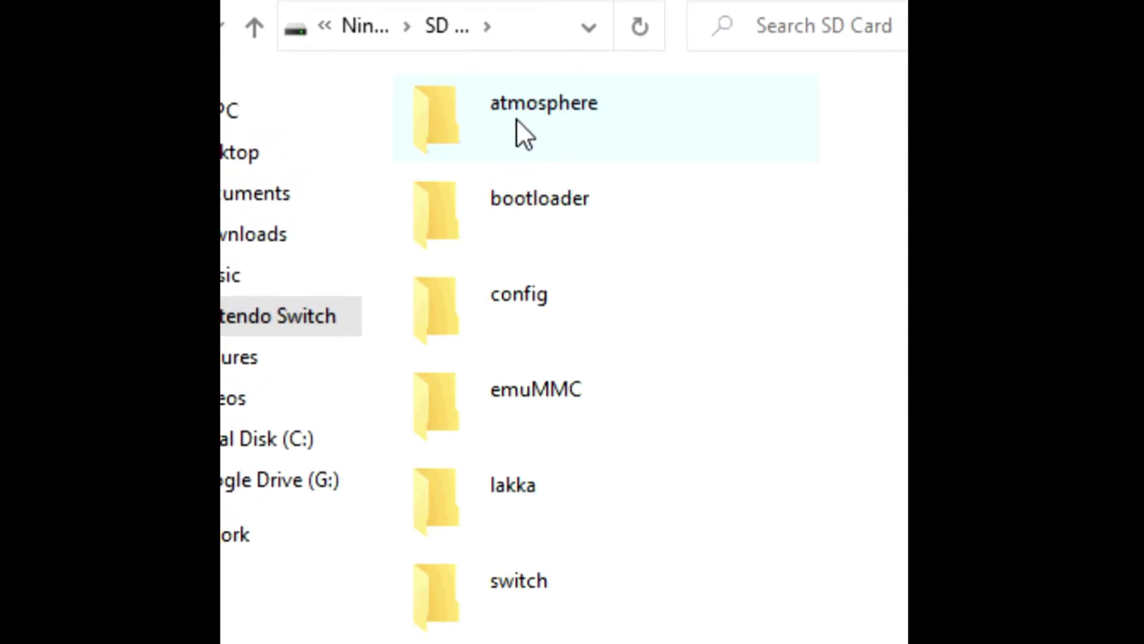
double_click(469, 593)
- Create a new folder named retroarch inside the SD card's switch folder
right_click(767, 430)
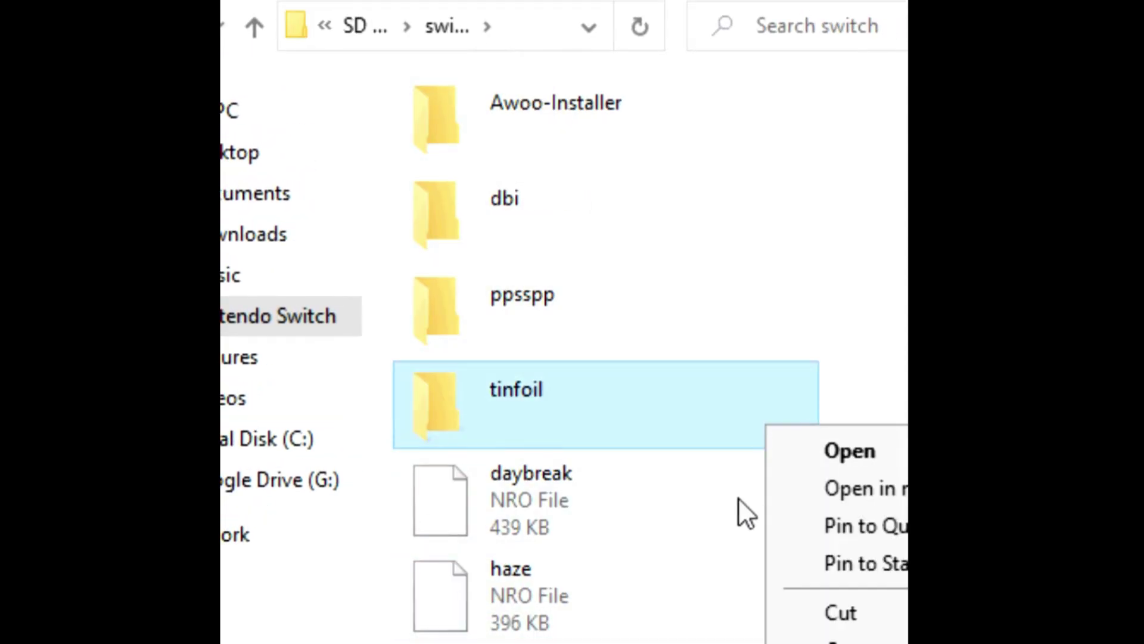
right_click(739, 499)
right_click(870, 237)
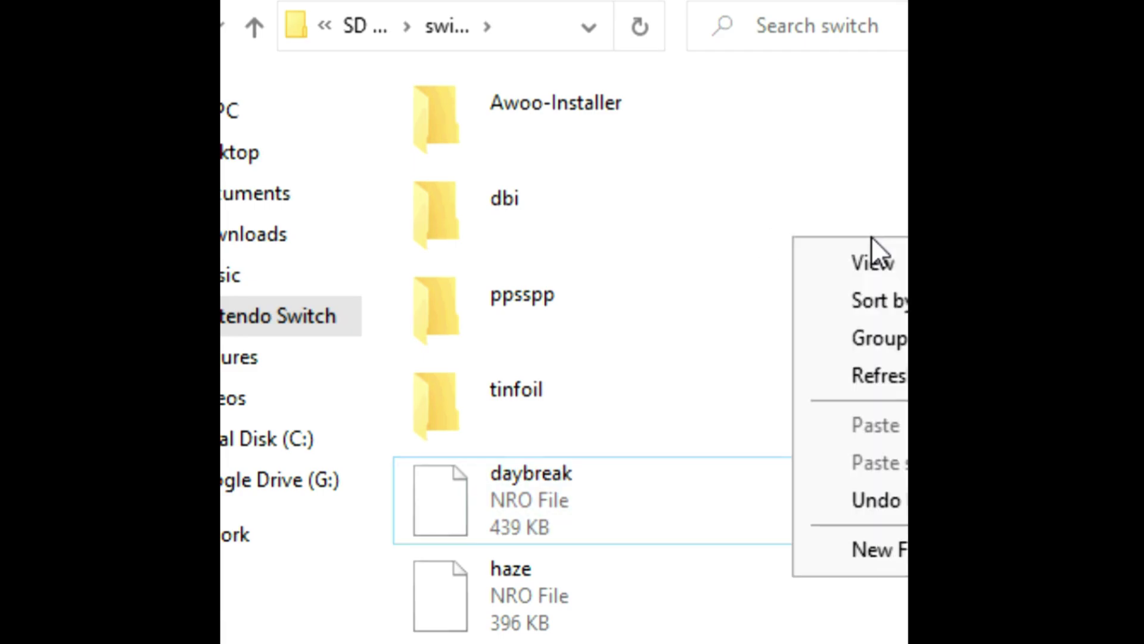
right_click(774, 147)
right_click(848, 135)
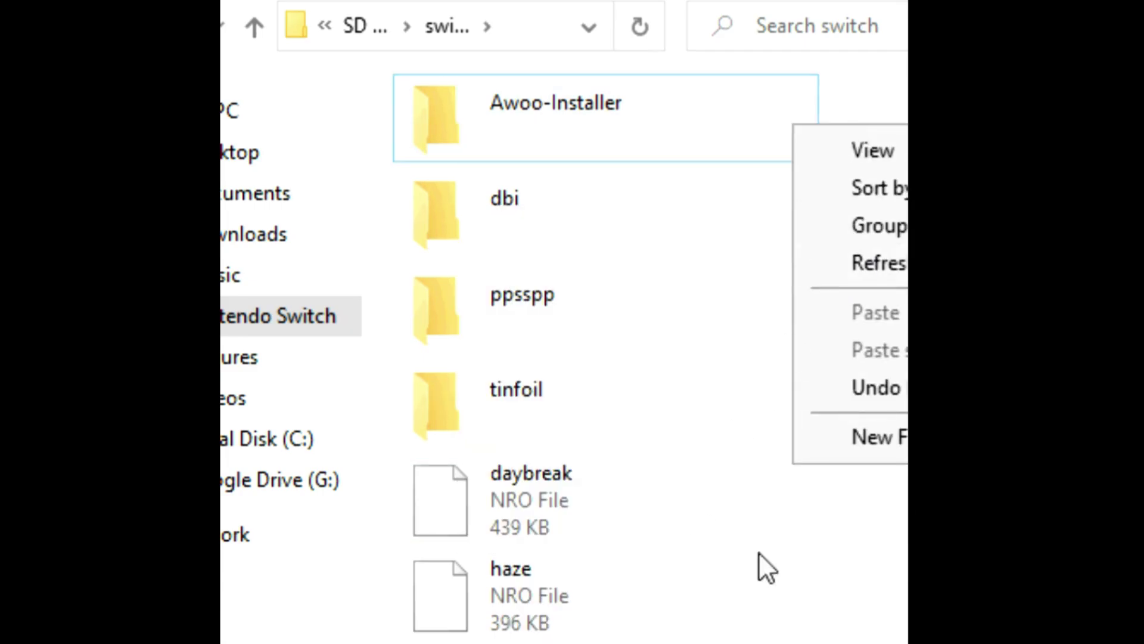
scroll(885, 453, down, 2)
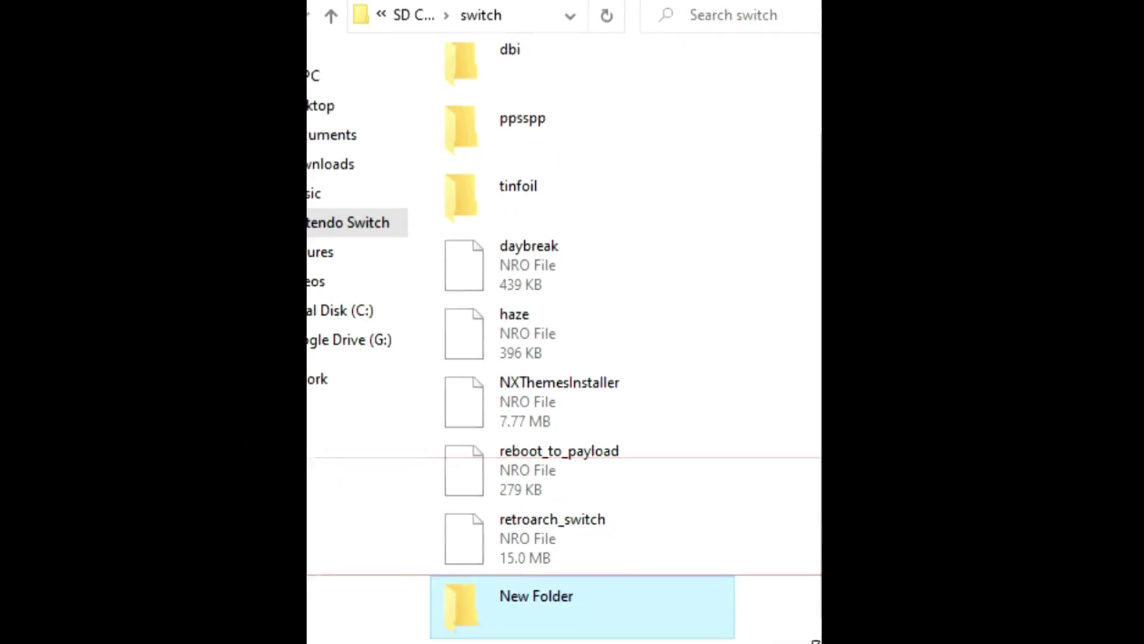
click(549, 594)
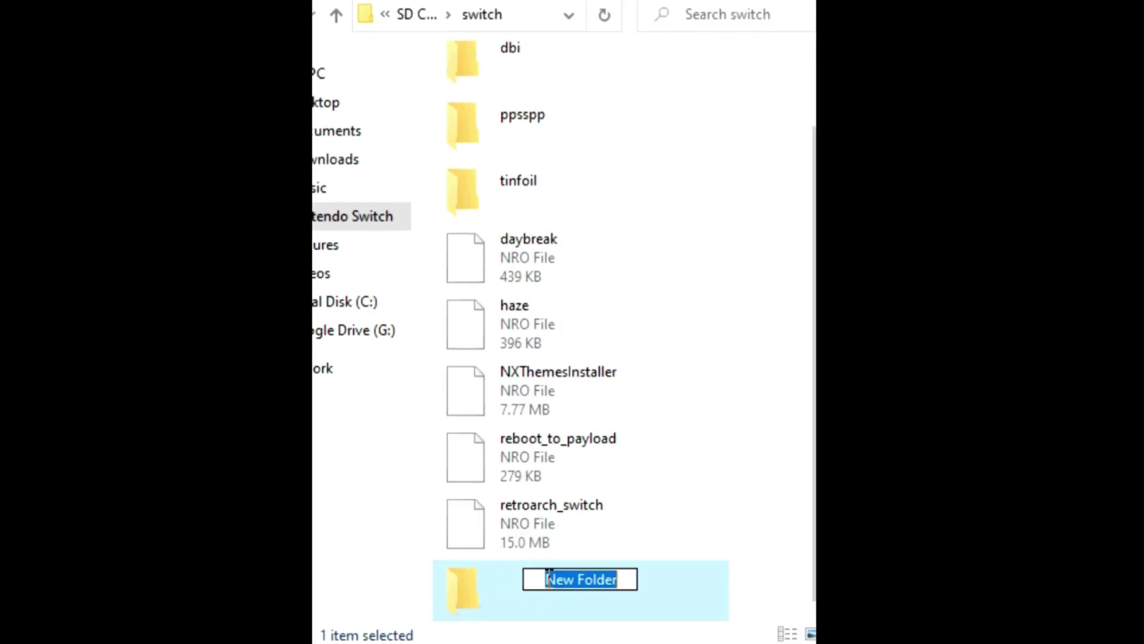
text(retroarch)
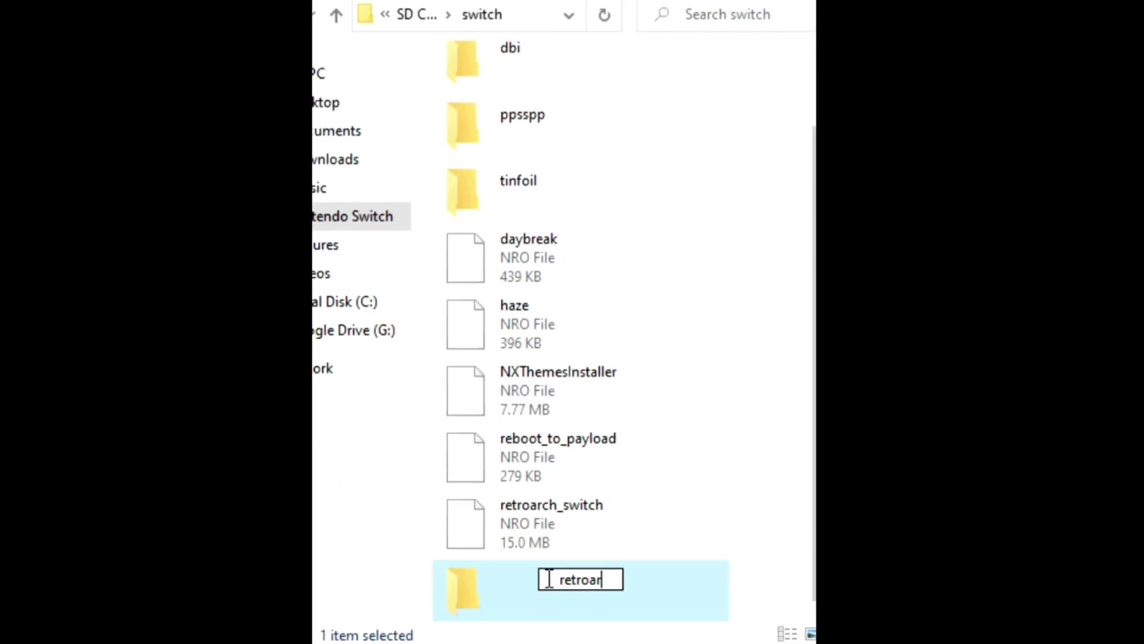
key(Return)
- Copy all contents of the extracted switch folder into the SD card's empty retroarch folder
double_click(547, 578)
right_click(510, 178)
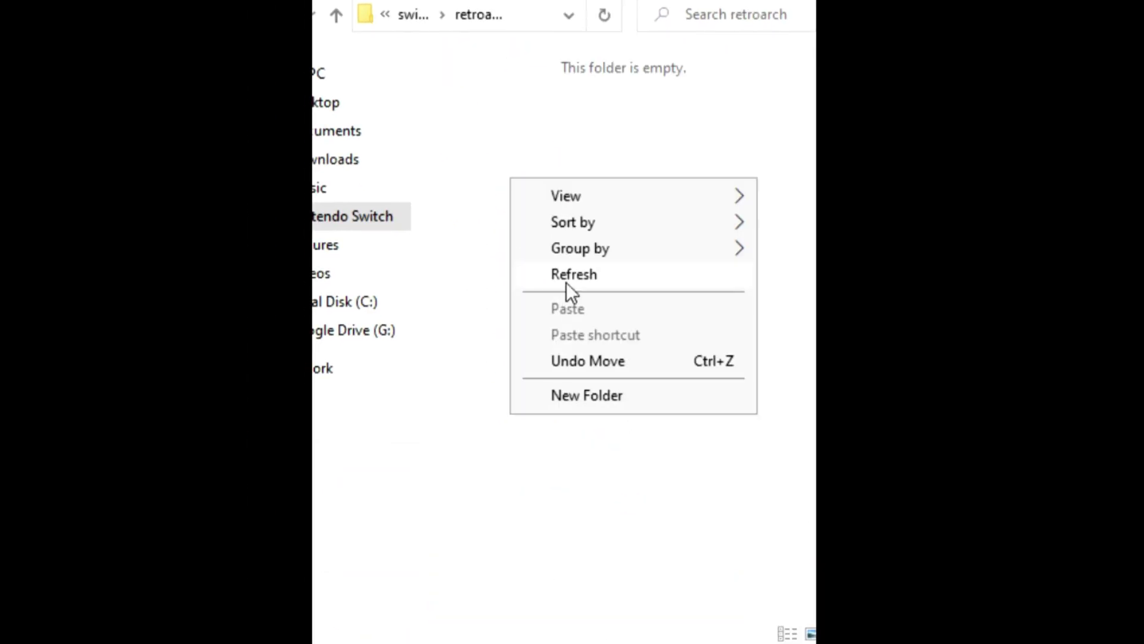
key(Escape)
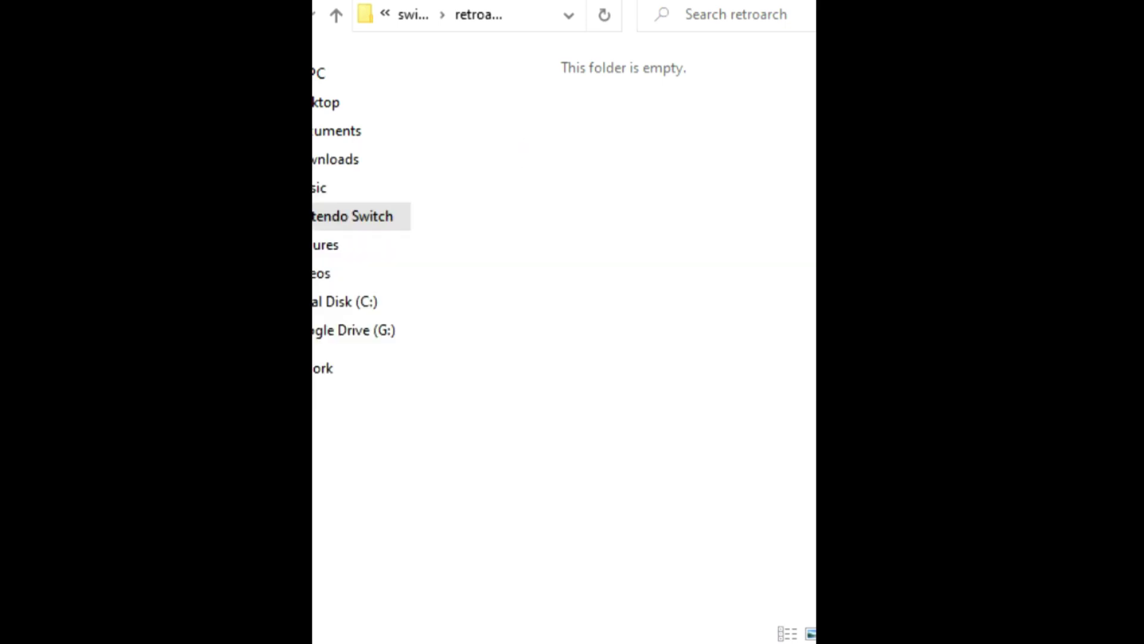
key(alt+Tab)
double_click(468, 124)
key(ctrl+a)
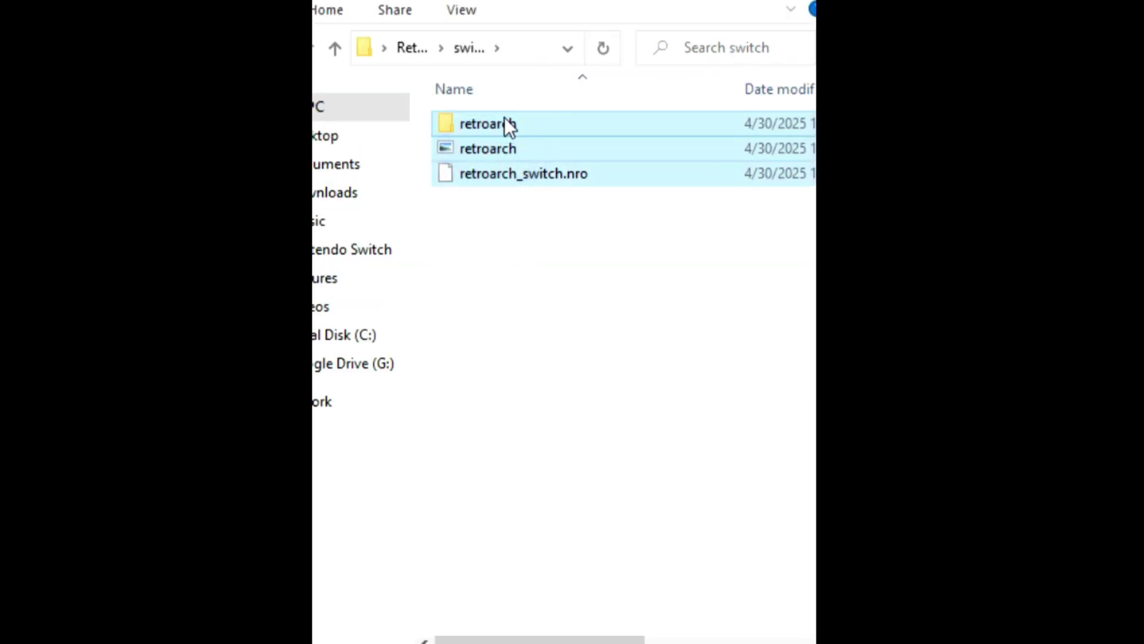
key(ctrl+c)
key(alt+Tab)
right_click(510, 238)
click(567, 369)
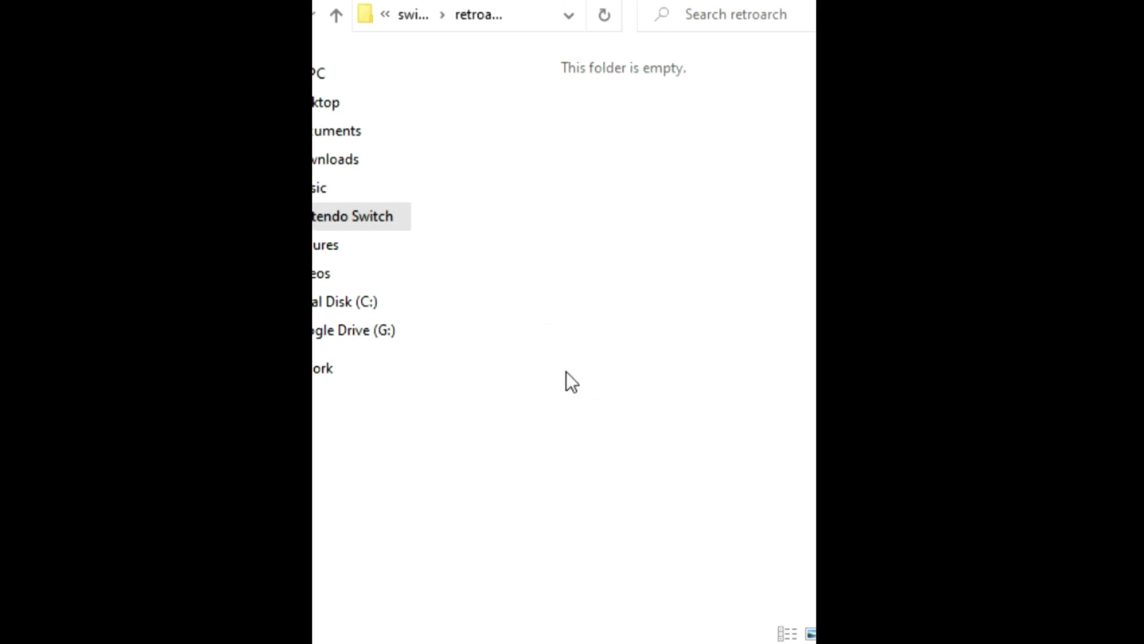
drag(360, 183, 763, 187)
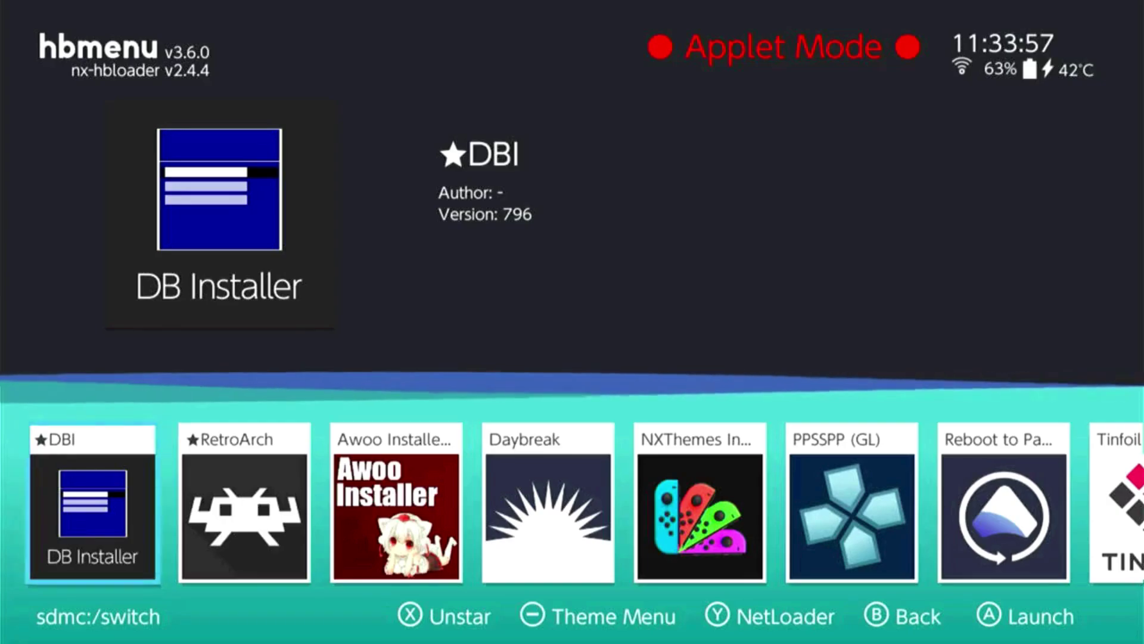
- Launch RetroArch from the list of apps in the homebrew menu
key(Right)
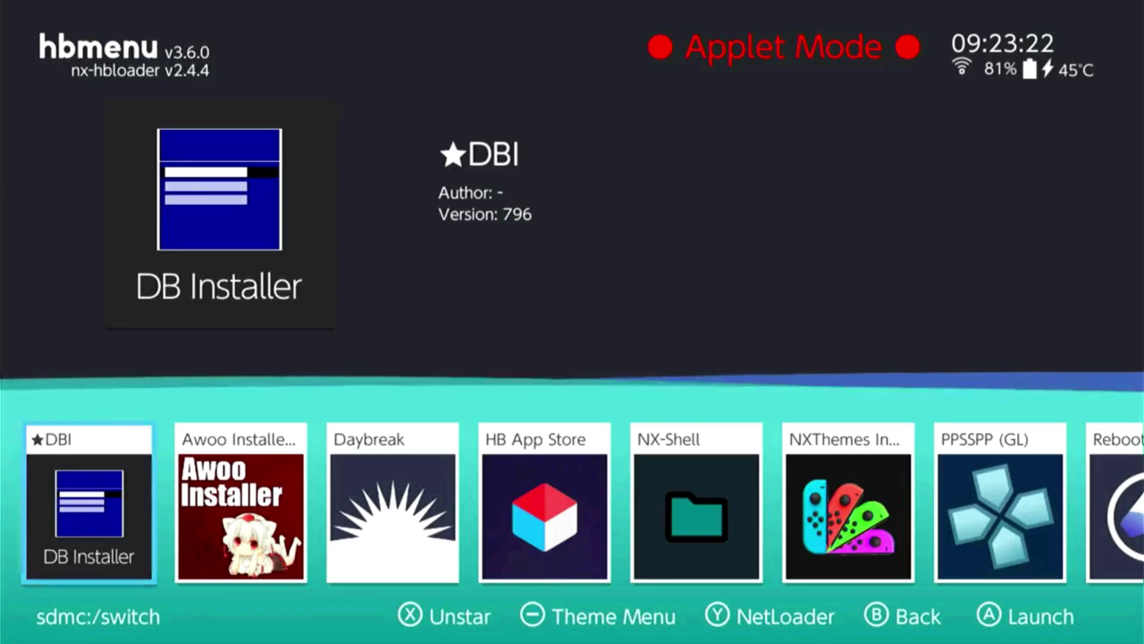
key(Right)
key(Right)
key(Right)
key(Right)
key(Right)
key(Right)
key(Right)
key(Right)
key(Right)
key(Right)
key(Right)
key(Right)
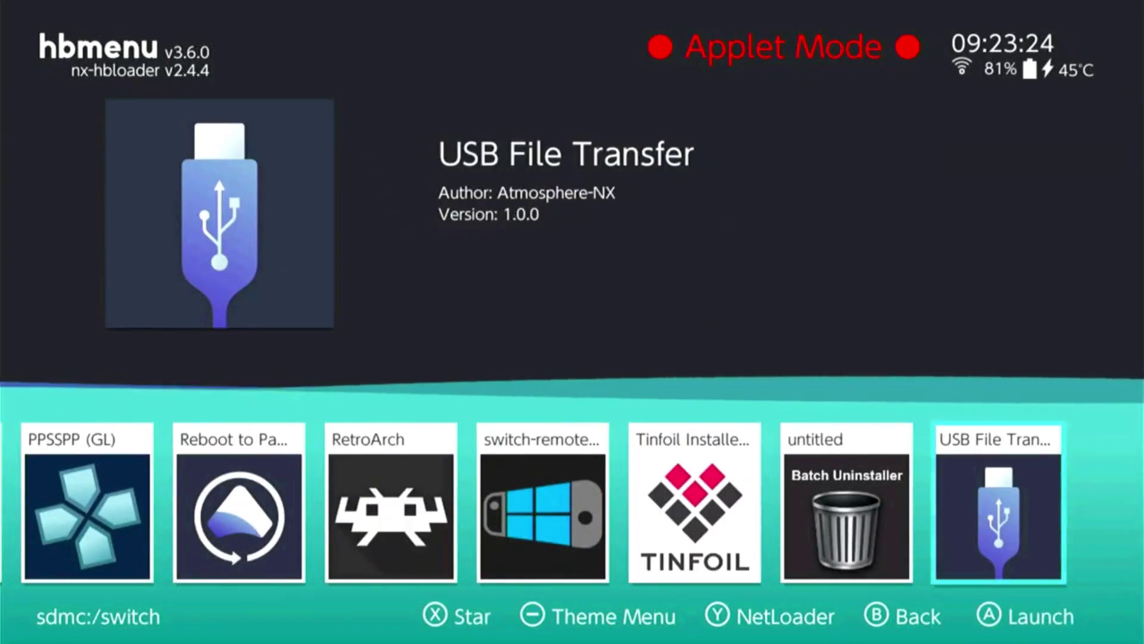
key(Left)
key(Left)
key(Left)
key(Left)
key(Left)
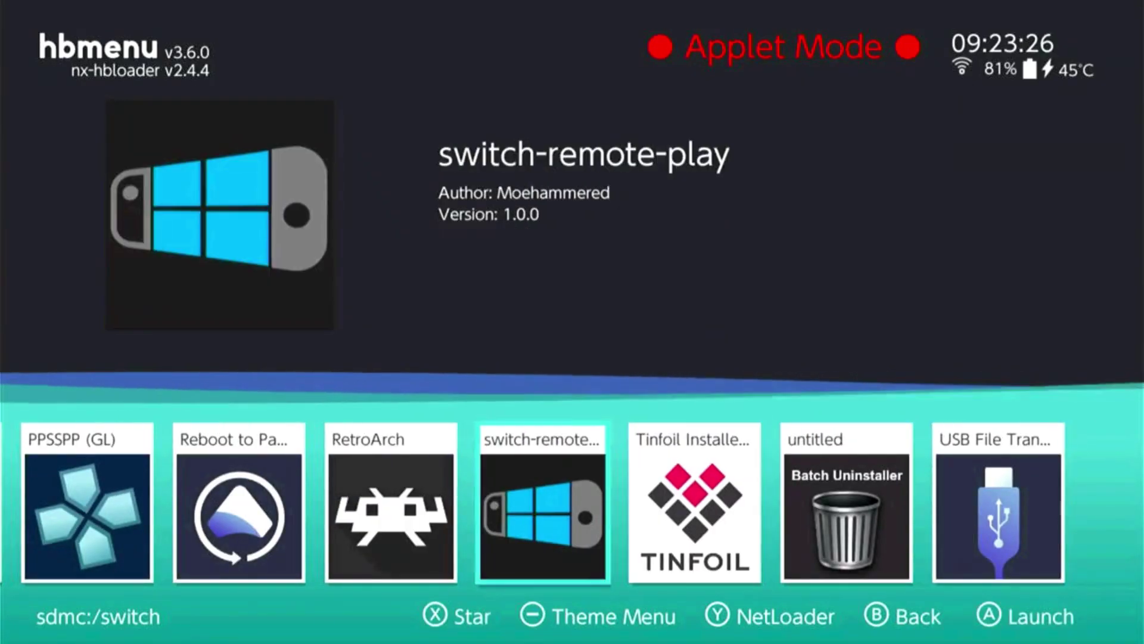
key(Right)
key(Right)
key(Right)
key(Right)
key(Right)
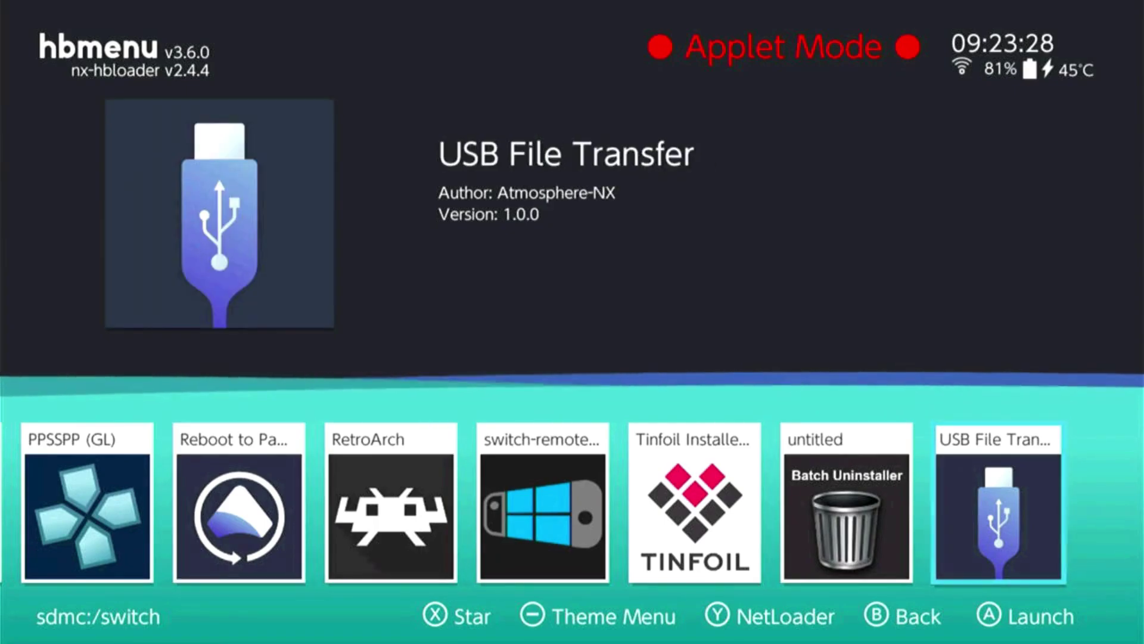
key(Left)
key(Left)
key(Left)
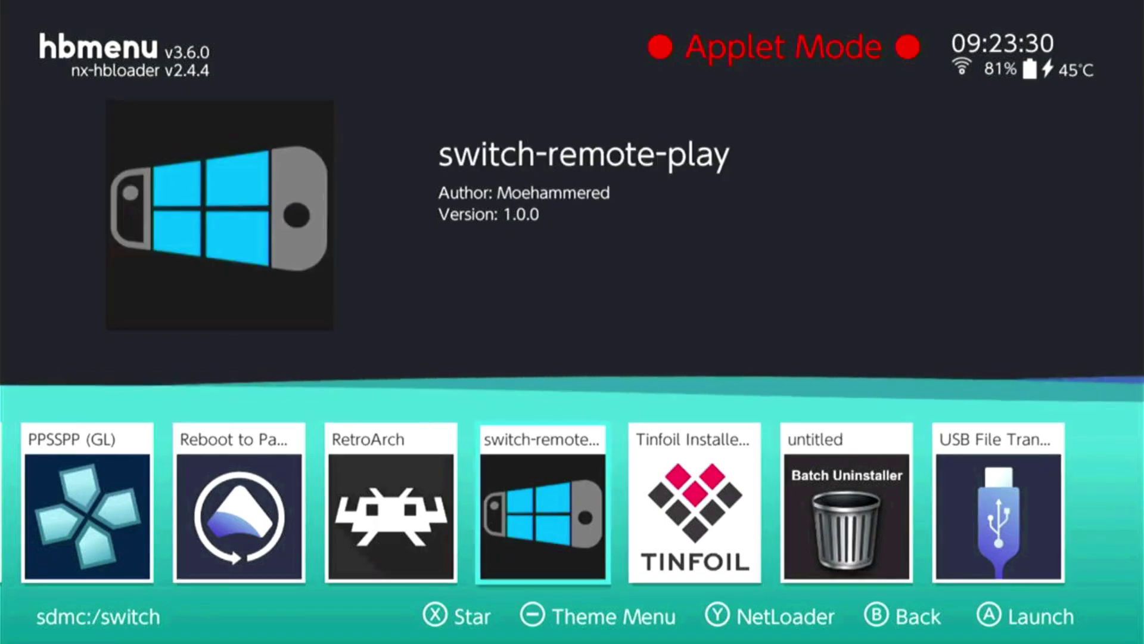
key(Left)
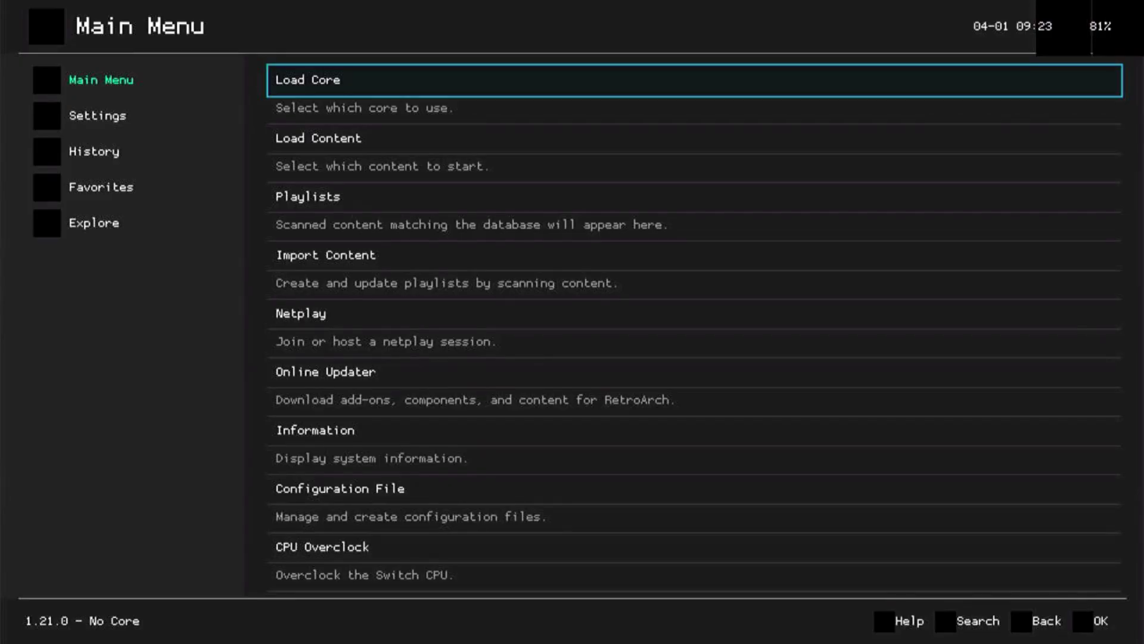
- Open the Online Updater from RetroArch's main menu
key(Down)
key(Down)
key(Down)
key(Down)
key(Down)
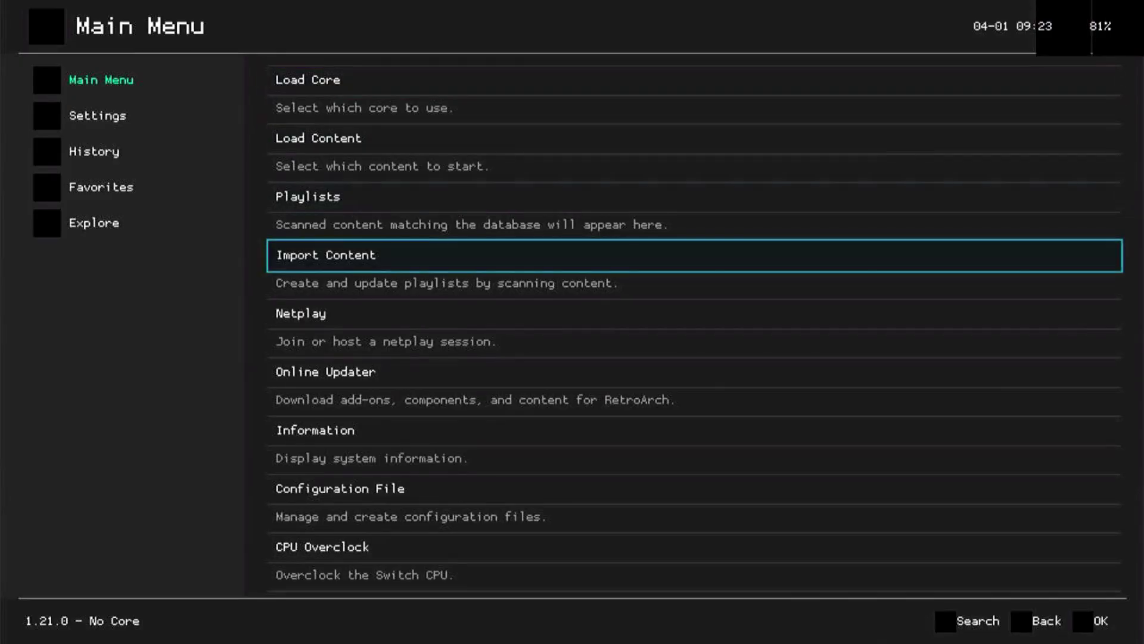
key(Down)
key(Up)
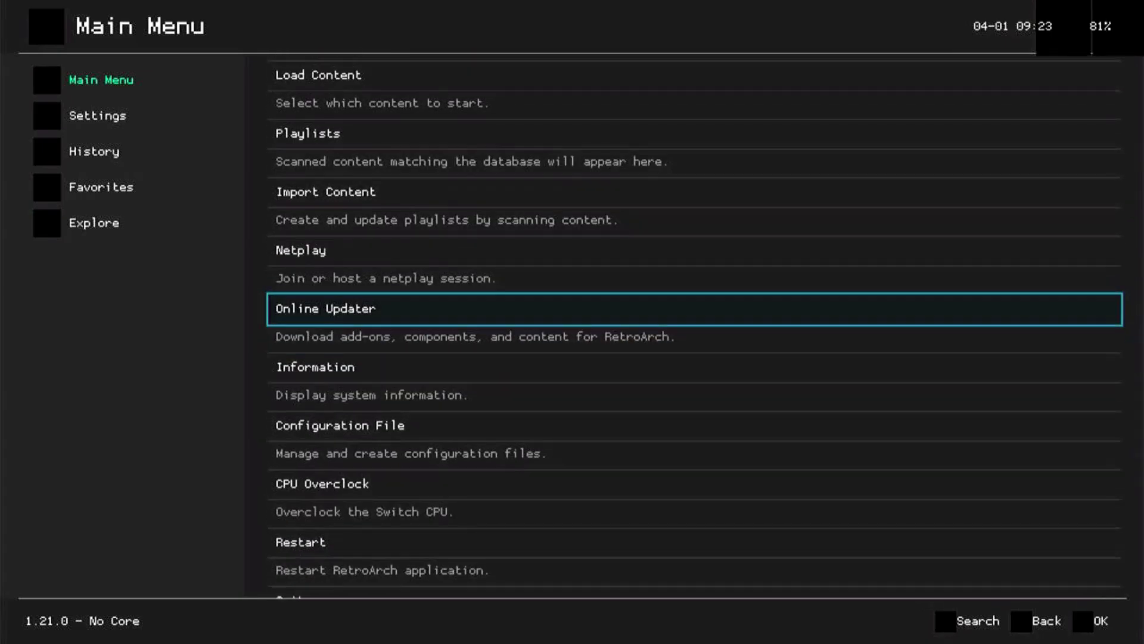
key(Return)
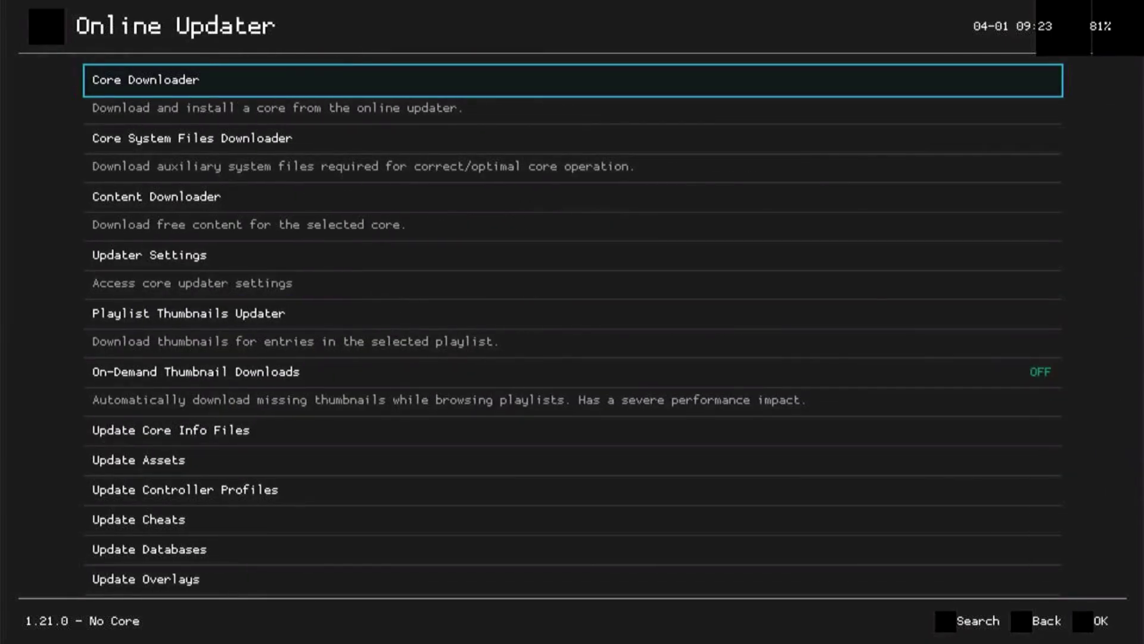
- Run Update Assets in the Online Updater to download RetroArch's interface assets
key(Down)
key(Down)
key(Down)
key(Down)
key(Down)
key(Down)
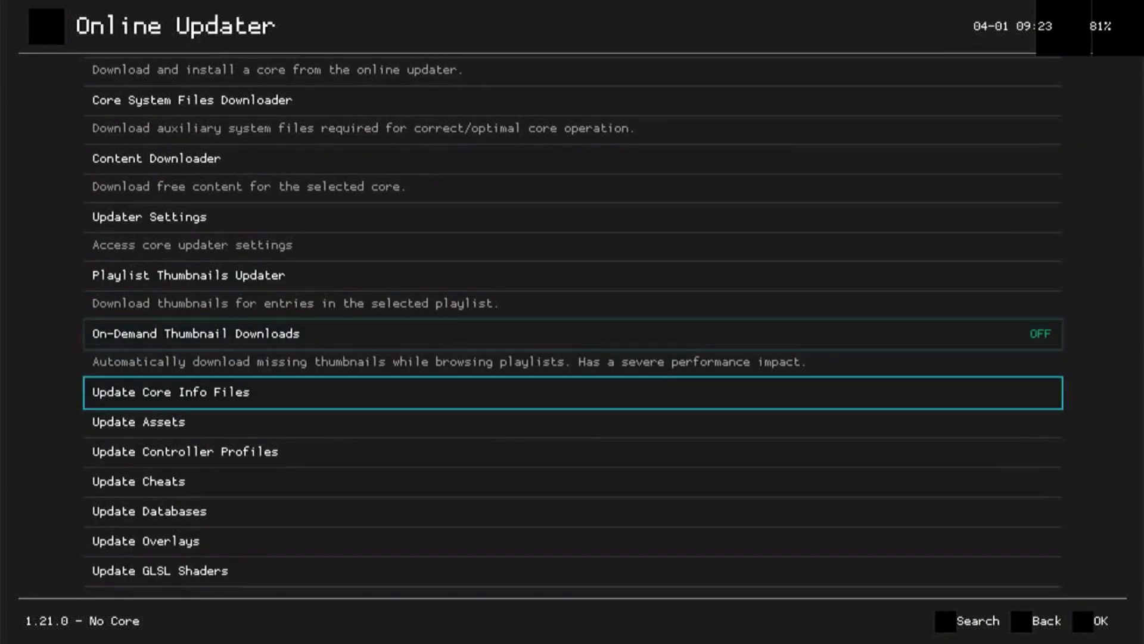
key(Down)
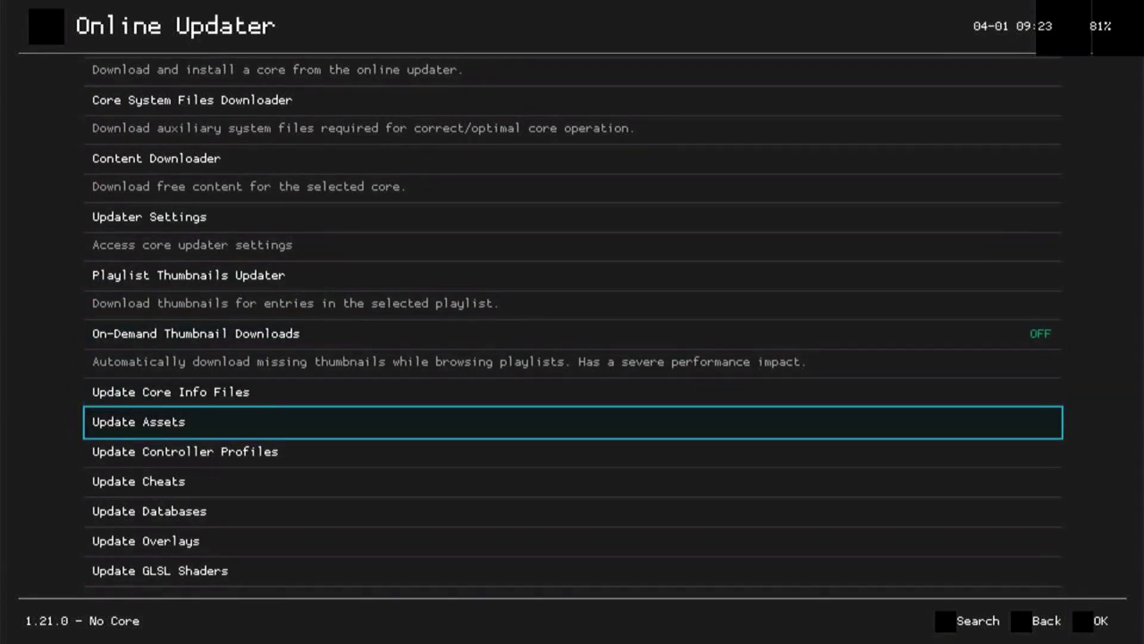
key(Return)
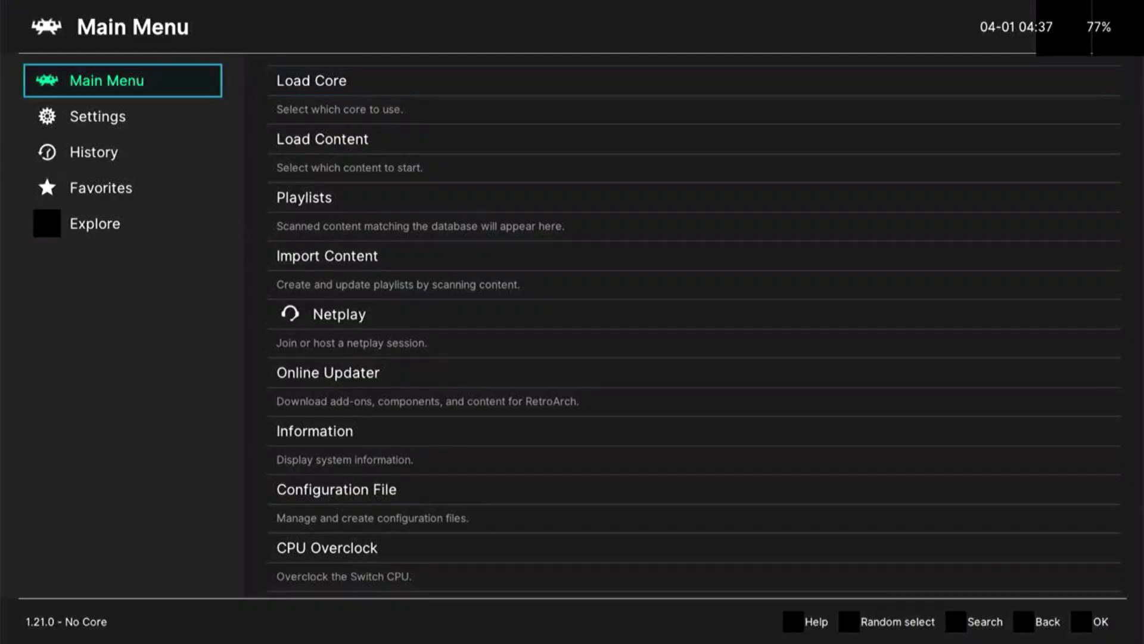
- Look through the categories in RetroArch's Settings, from User Interface to Logging
key(Down)
key(Right)
key(Down)
key(Down)
key(Down)
key(Down)
key(Down)
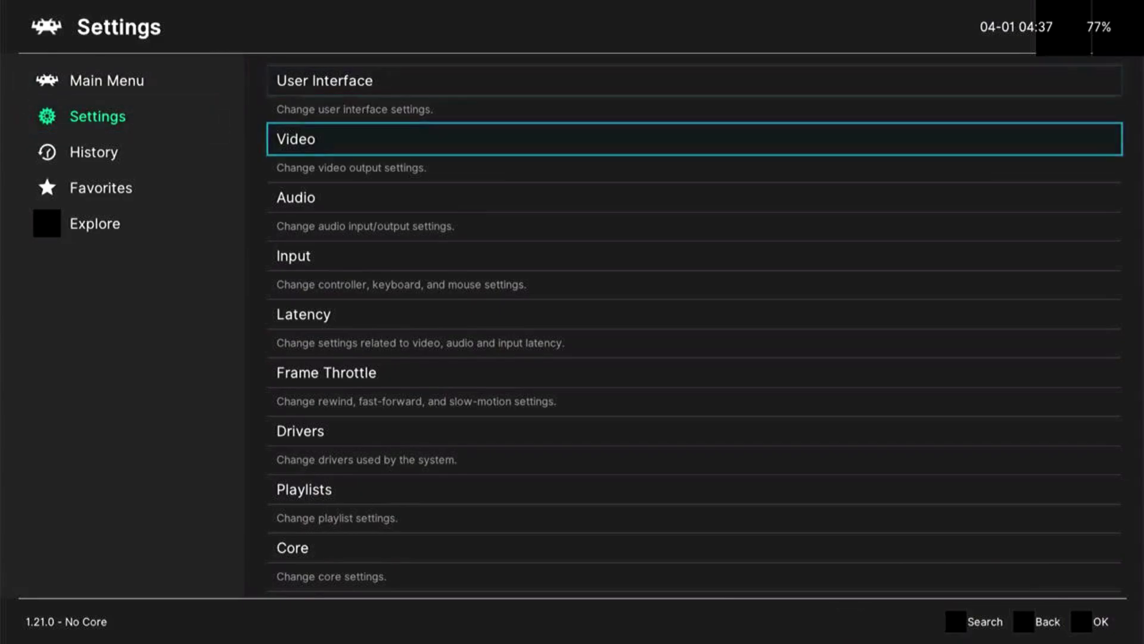
key(Up)
key(Up)
key(Up)
key(Up)
key(Up)
key(Up)
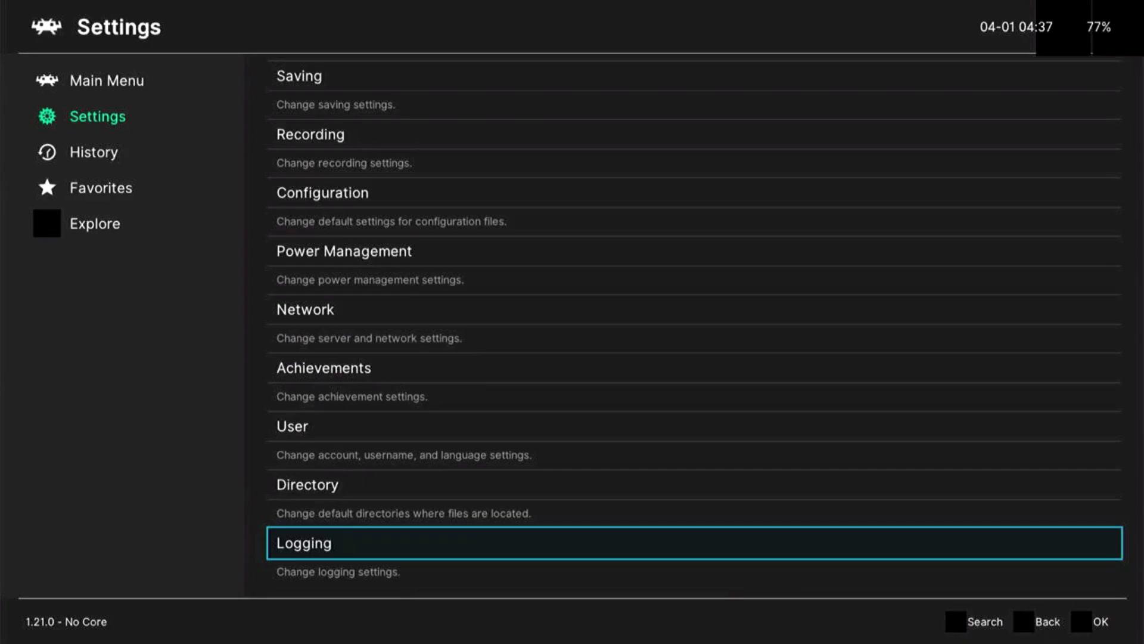
- Return to the main menu and open the Core Downloader through Load Core's Download a Core entry
key(Left)
key(Up)
key(Right)
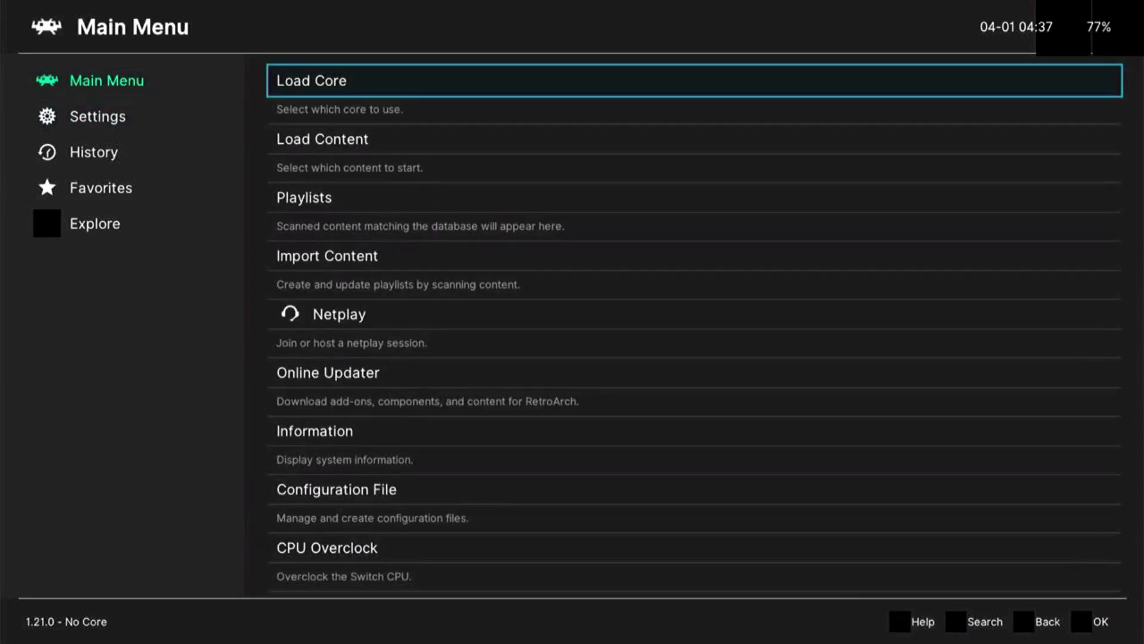
key(Down)
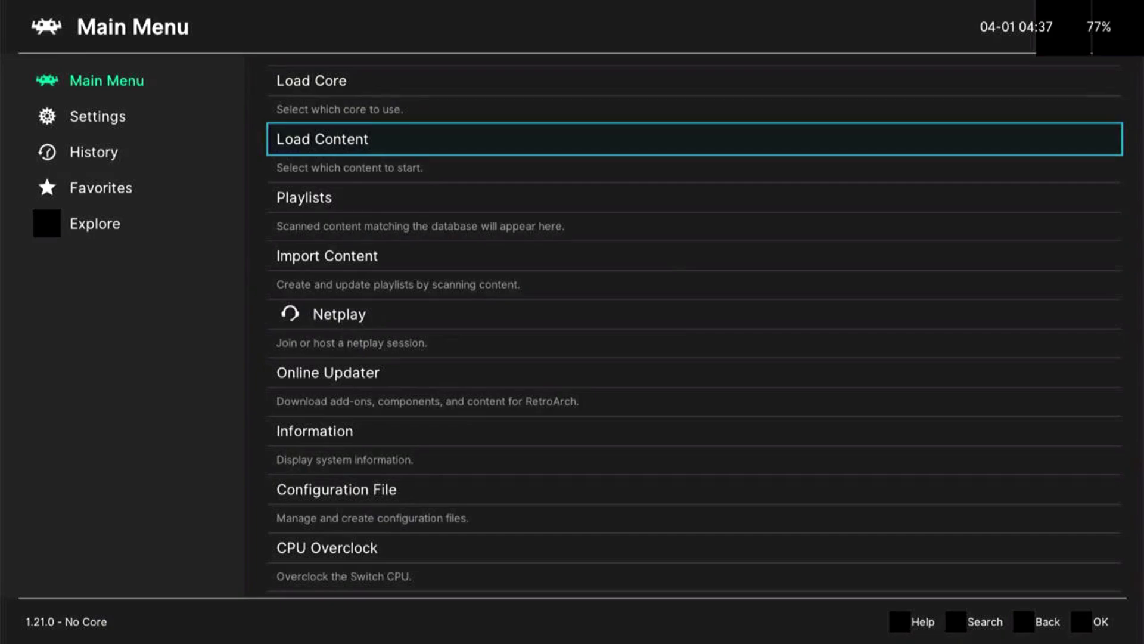
key(Down)
key(Down)
key(Up)
key(Up)
key(Up)
key(Return)
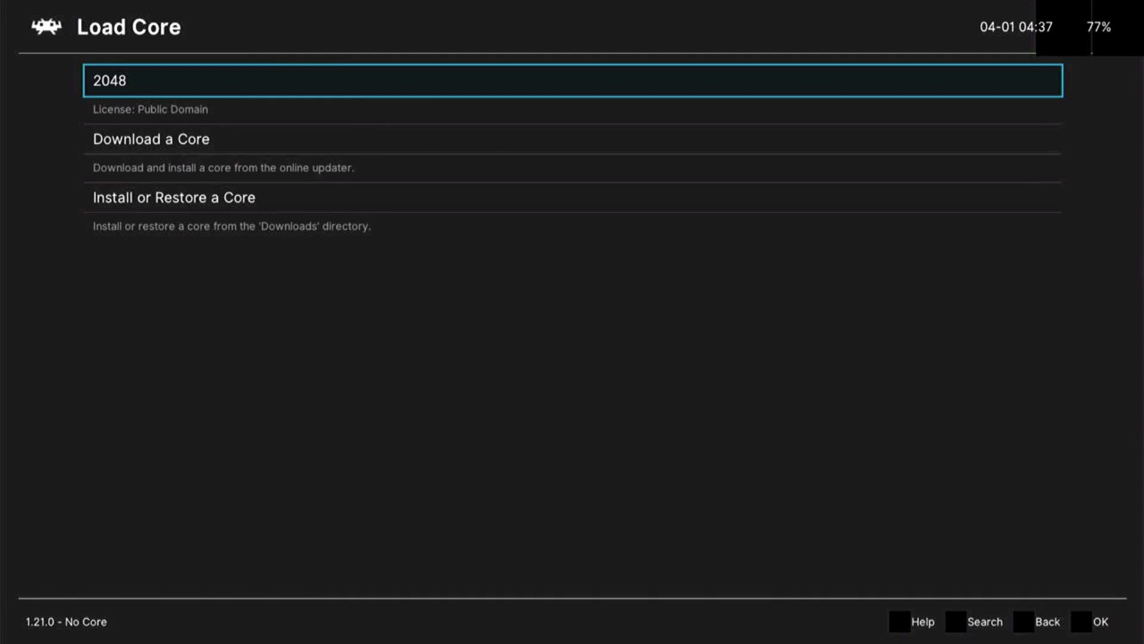
key(Down)
key(Return)
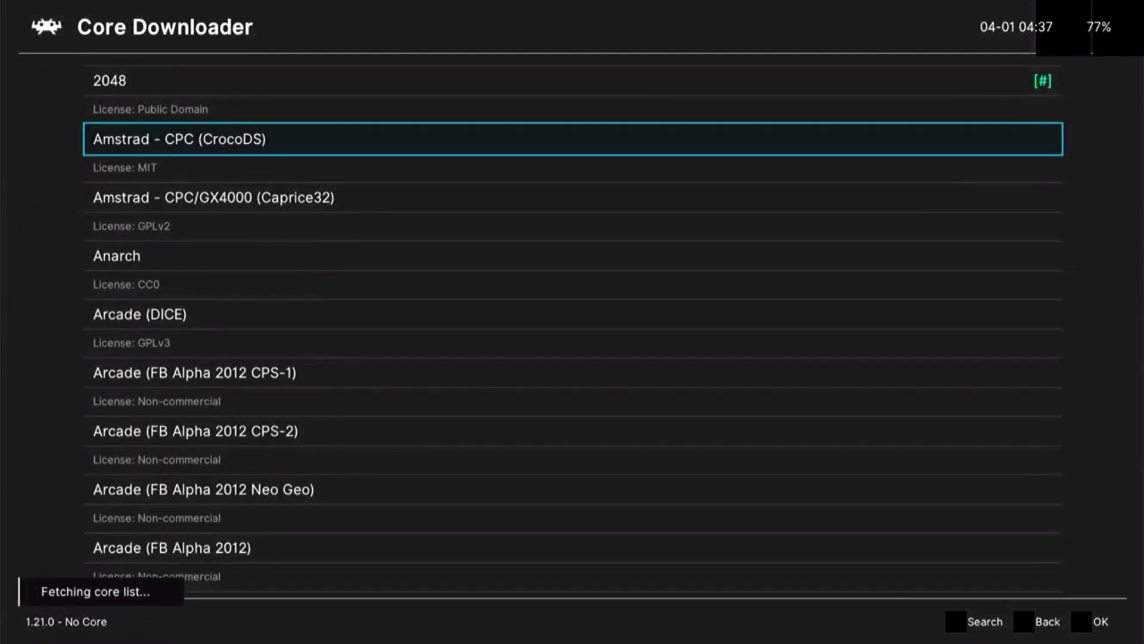
- Download the Nintendo - Game Boy Advance (gpSP) core from the core list
key(Down)
key(Down)
key(Down)
key(Down)
key(Down)
key(Down)
key(Down)
key(Down)
key(Down)
key(Down)
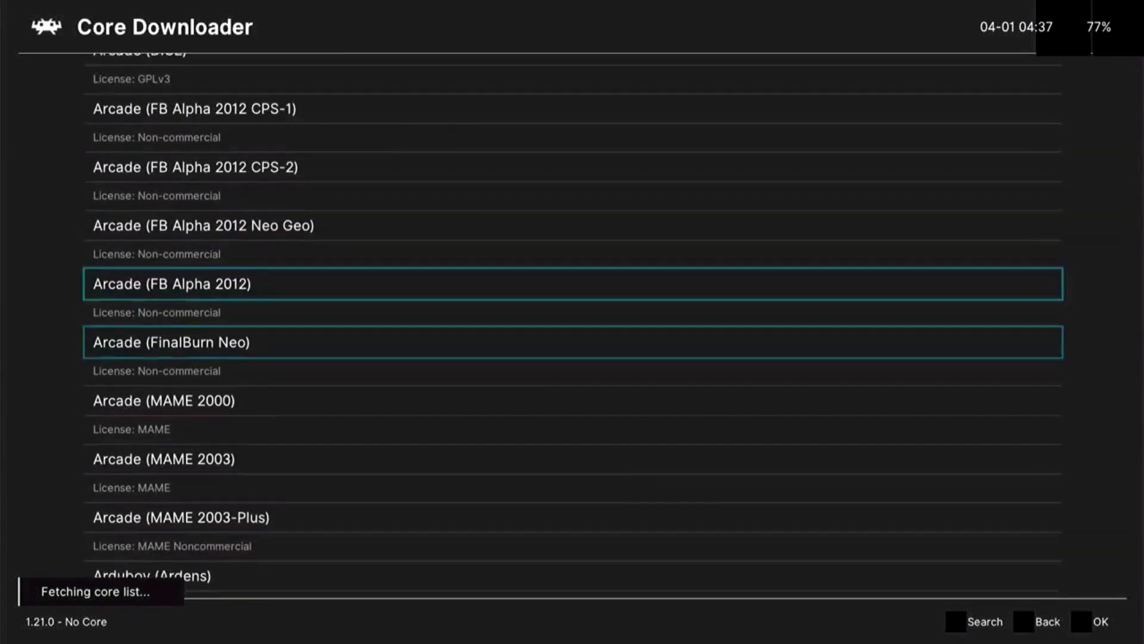
key(Down)
key(Down)
key(Down)
key(Down)
key(Down)
key(Down)
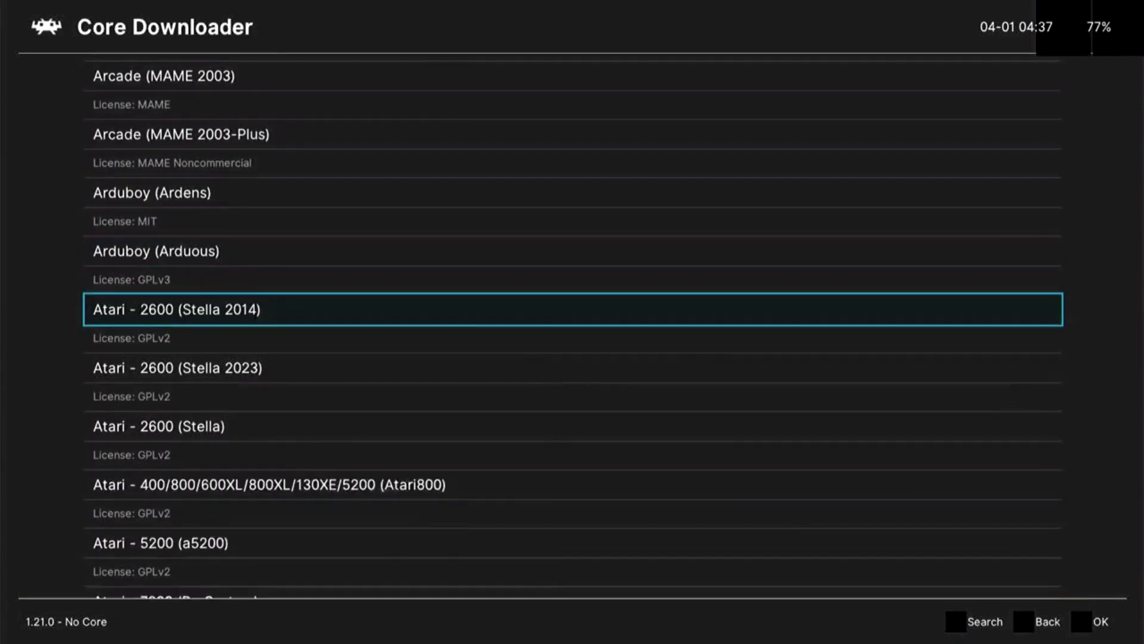
key(Down)
key(Down)
key(Down)
key(Down)
key(Down)
key(Down)
key(Down)
key(Down)
key(Down)
key(Down)
key(Down)
key(Down)
key(Down)
key(Down)
key(Down)
key(Down)
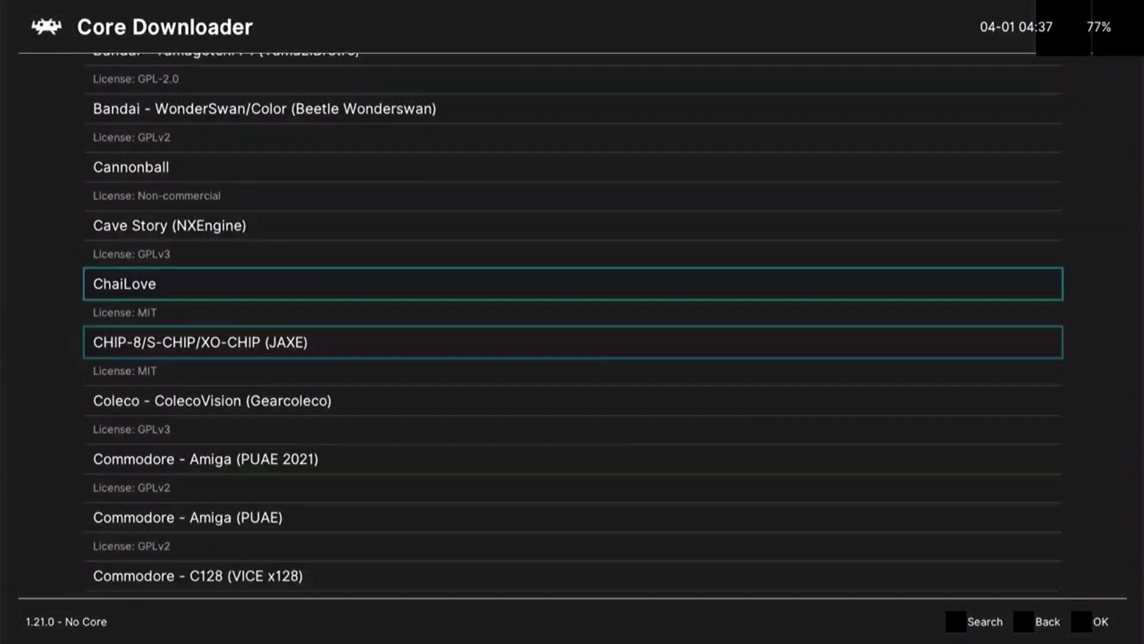
key(Down)
key(Down)
key(Down)
key(Down)
key(Down)
key(Down)
key(Down)
key(Down)
key(Down)
key(Down)
key(Down)
key(Down)
key(Down)
key(Down)
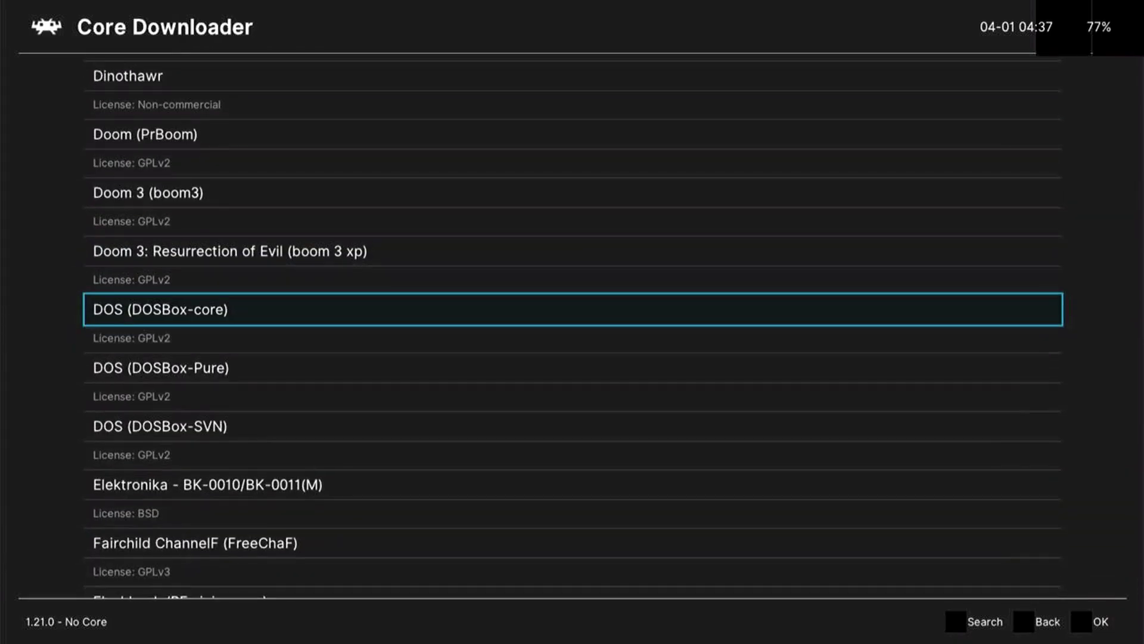
key(Down)
key(Down)
key(Down)
key(Down)
key(Down)
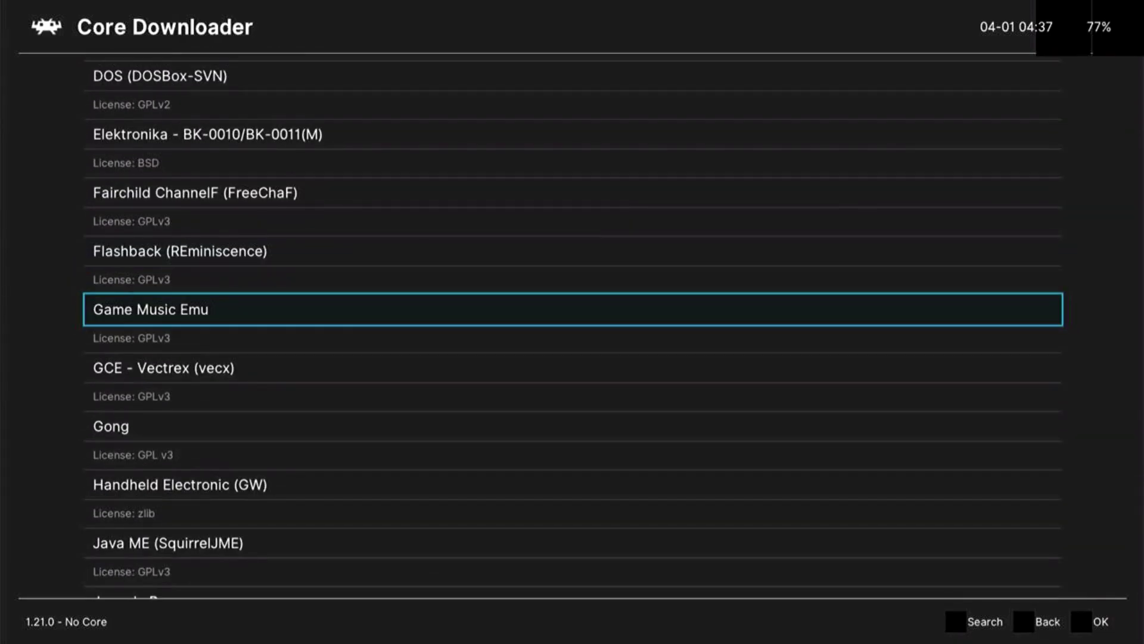
key(Up)
key(Up)
key(Down)
key(Down)
key(Down)
key(Down)
key(Down)
key(Down)
key(Down)
key(Down)
key(Down)
key(Down)
key(Down)
key(Down)
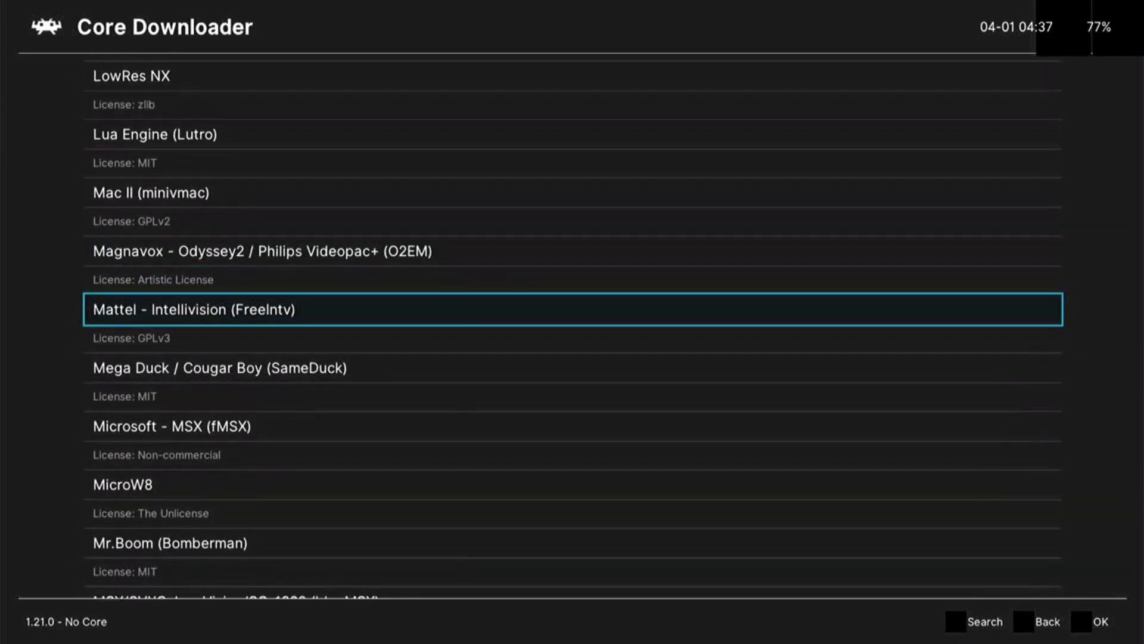
key(Down)
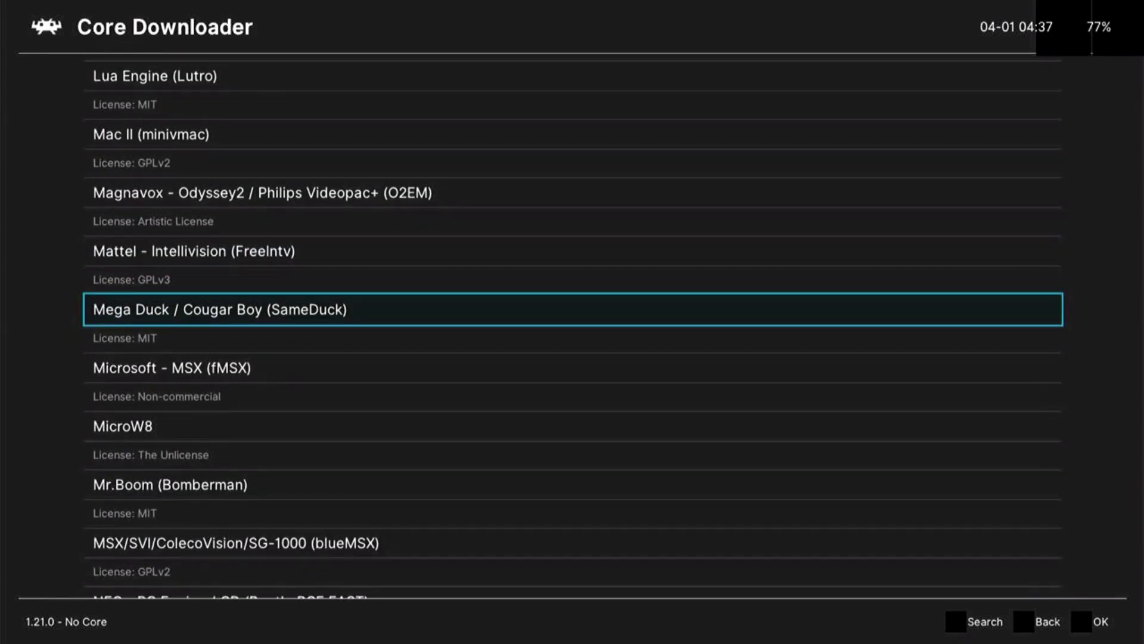
key(Down)
key(Down)
key(Down)
key(Down)
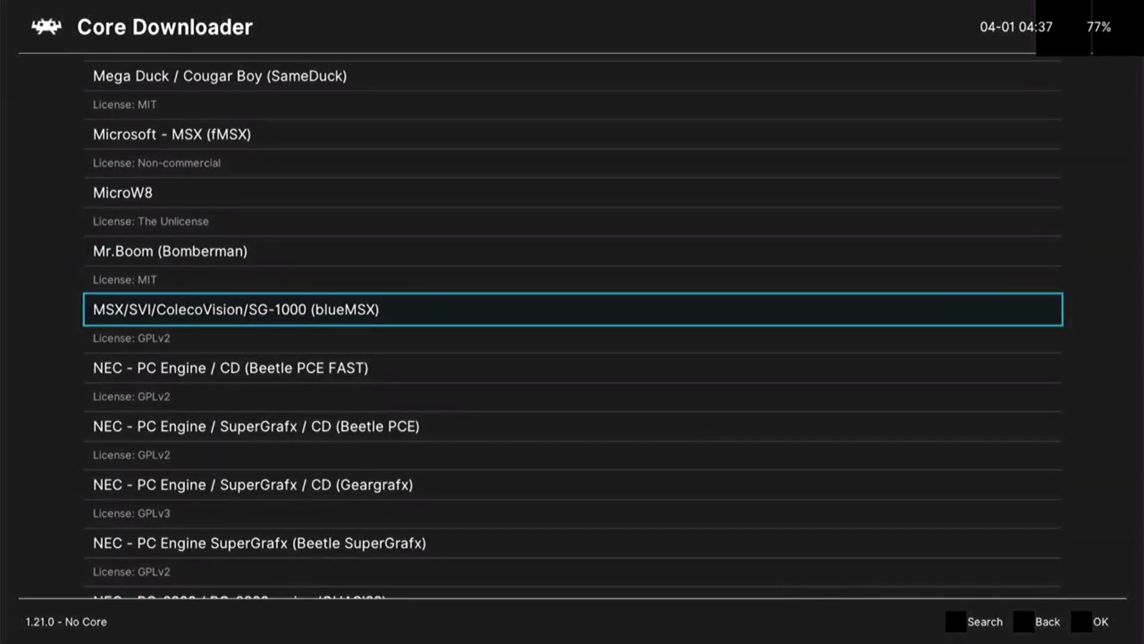
key(Down)
key(Down)
key(Down)
key(Down)
key(Down)
key(Down)
key(Down)
key(Down)
key(Down)
key(Down)
key(Down)
key(Down)
key(Down)
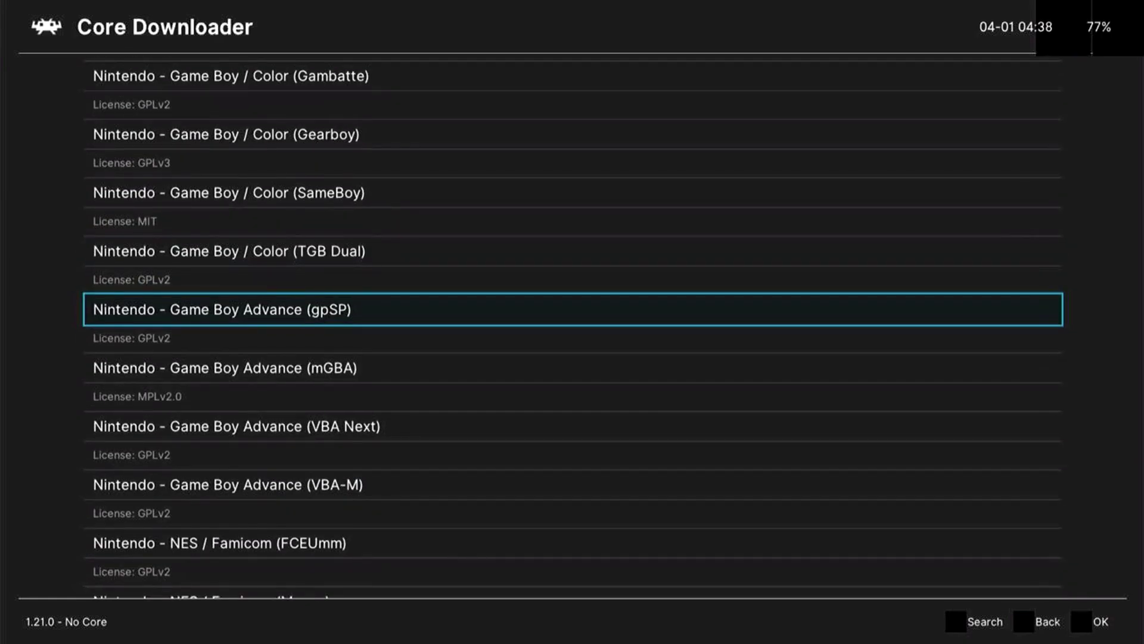
key(Return)
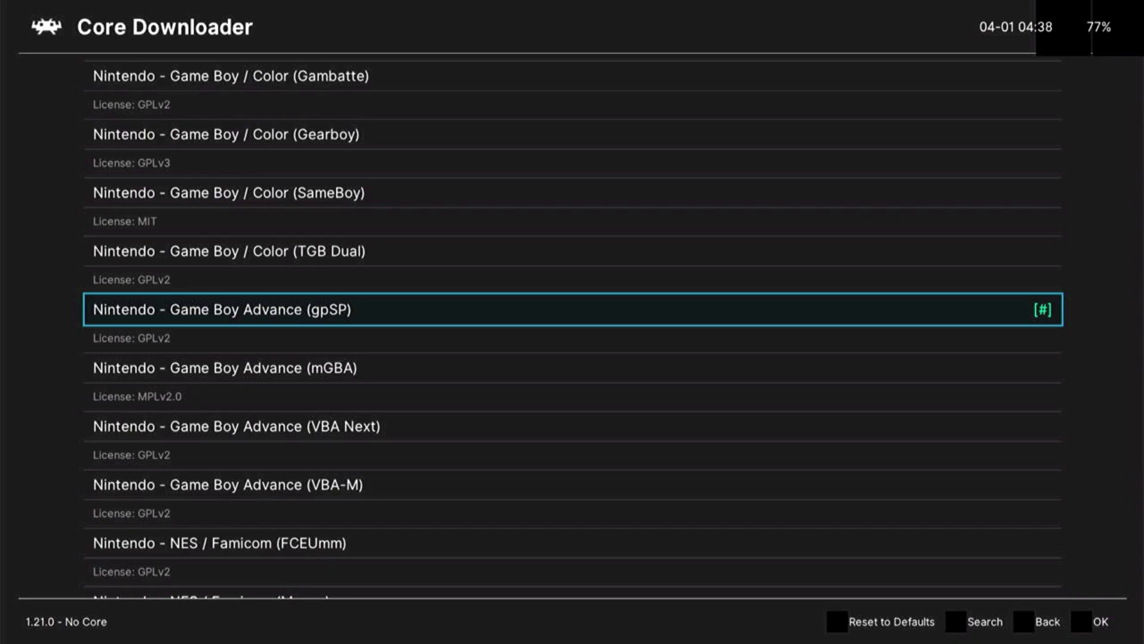
- Leave the Core Downloader and open Load Core from the main menu
key(BackSpace)
key(BackSpace)
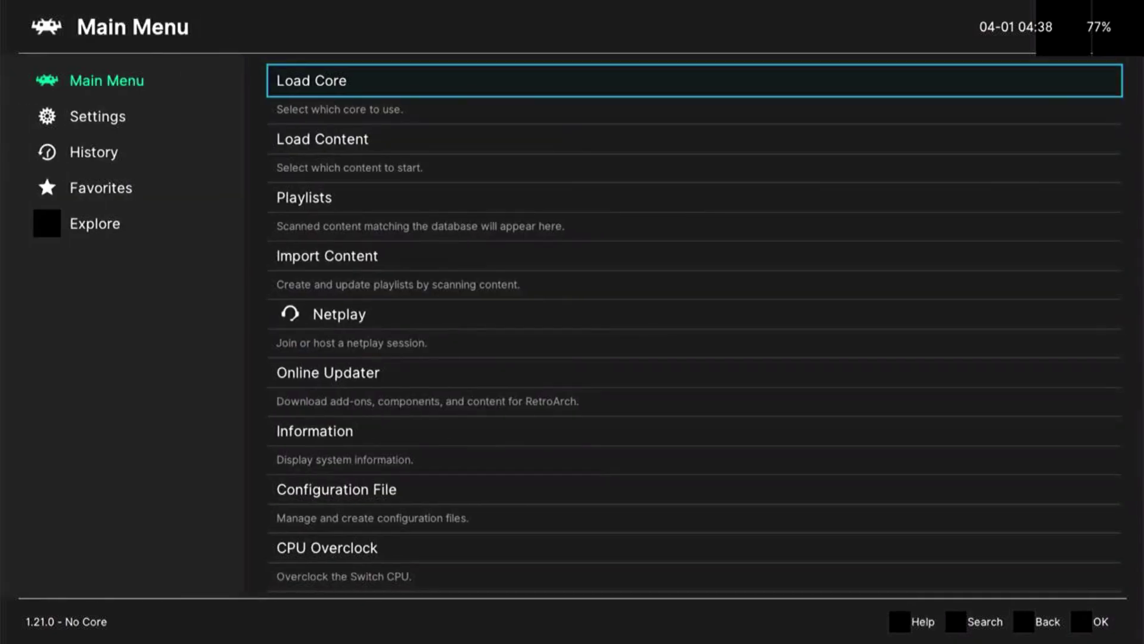
key(Return)
key(Down)
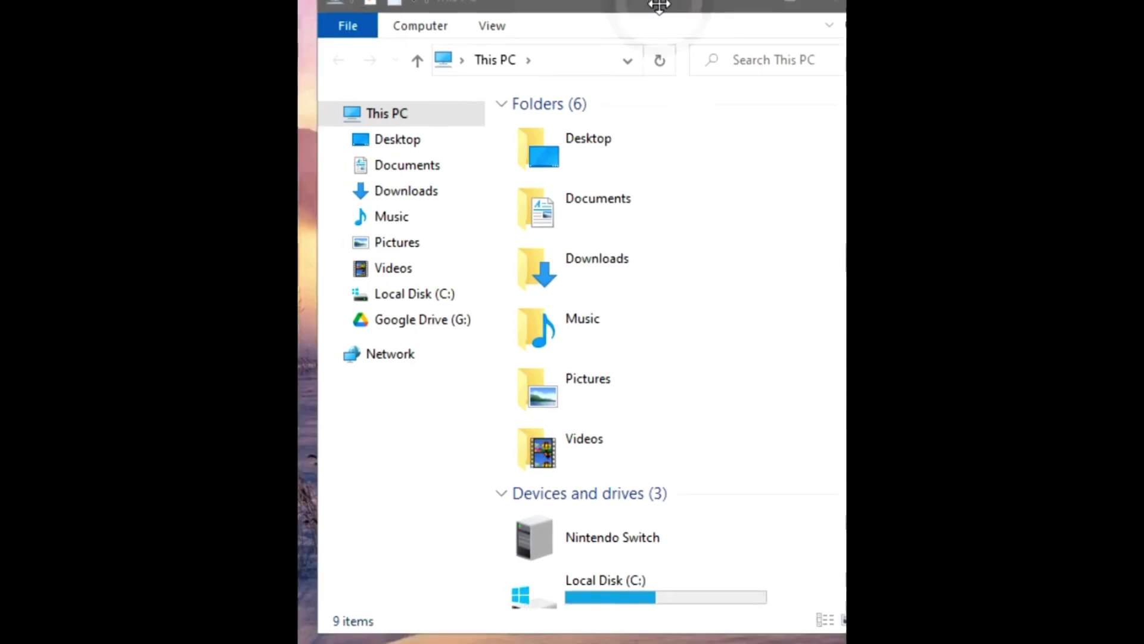
- Switch to File Explorer, open the retroarch folder on the Nintendo Switch's SD Card and select its downloads folder
double_click(584, 555)
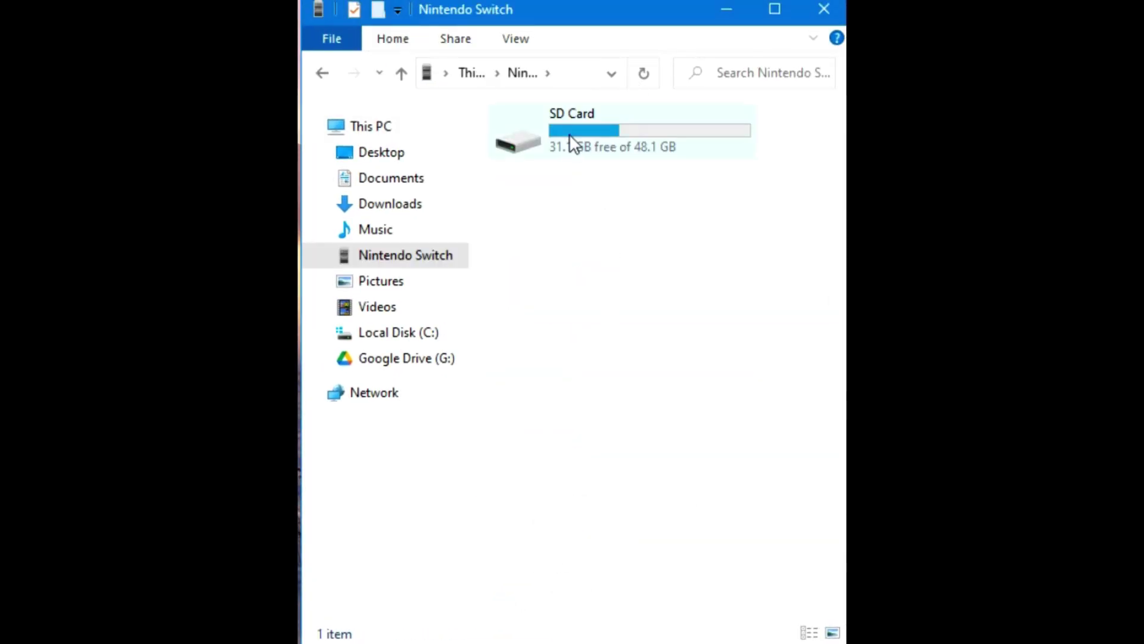
double_click(569, 134)
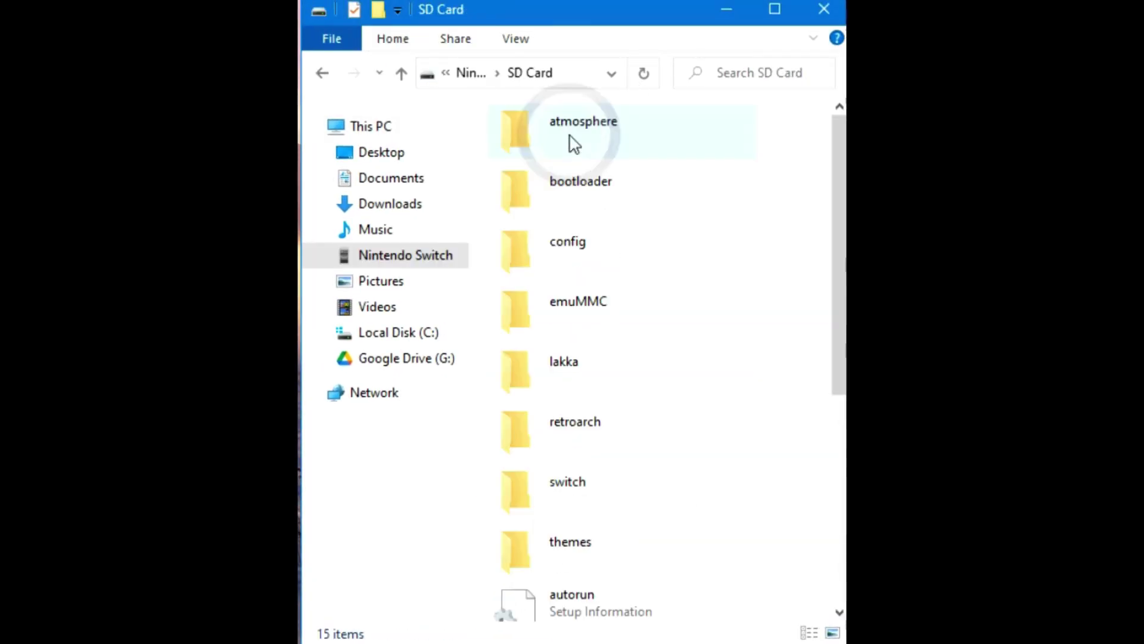
double_click(572, 441)
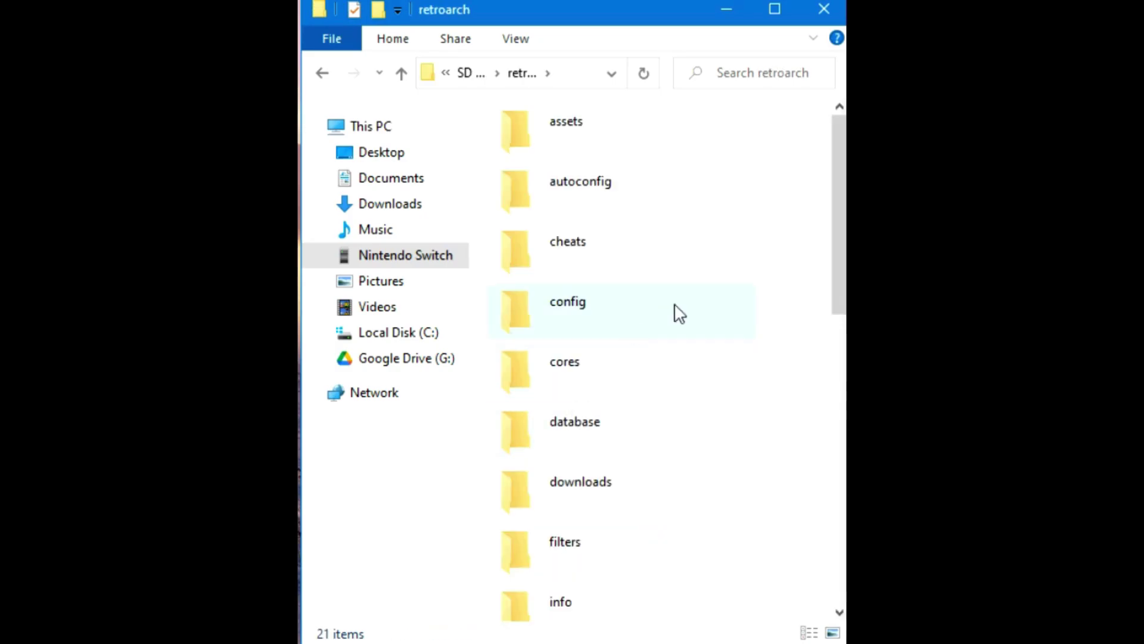
click(589, 498)
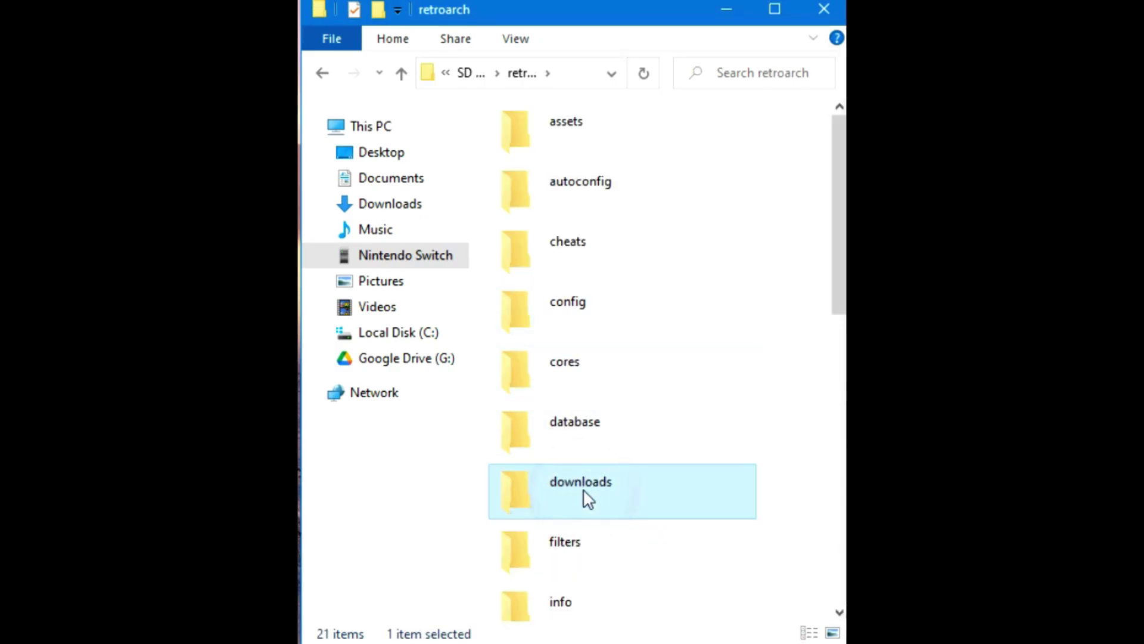
- Open the downloads folder on the SD card and paste the copied game file into it
double_click(584, 492)
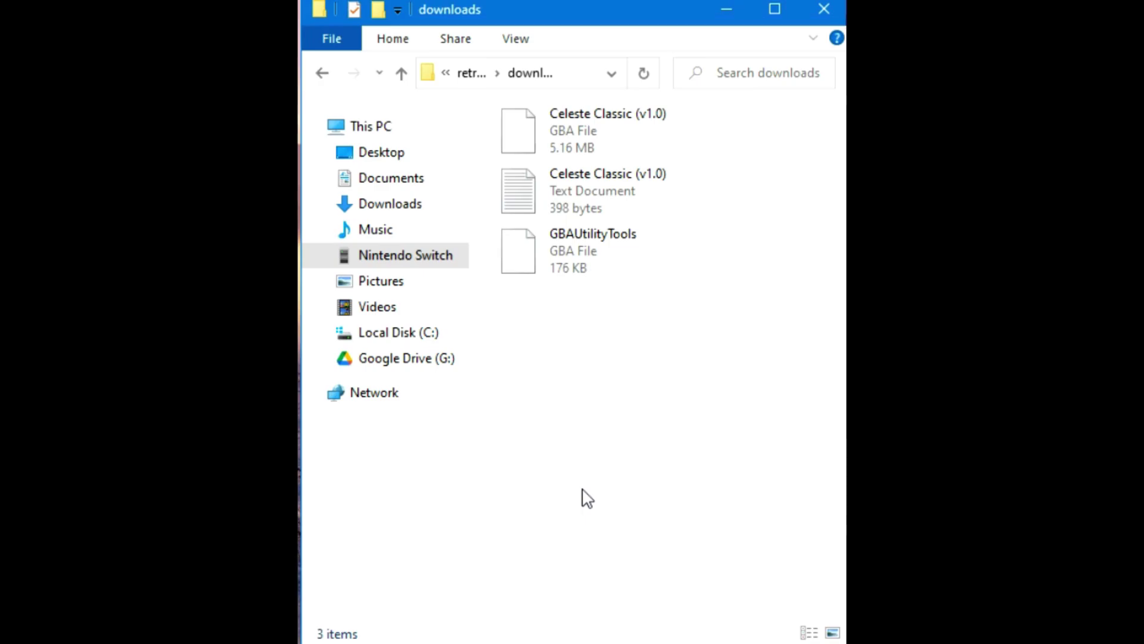
right_click(574, 356)
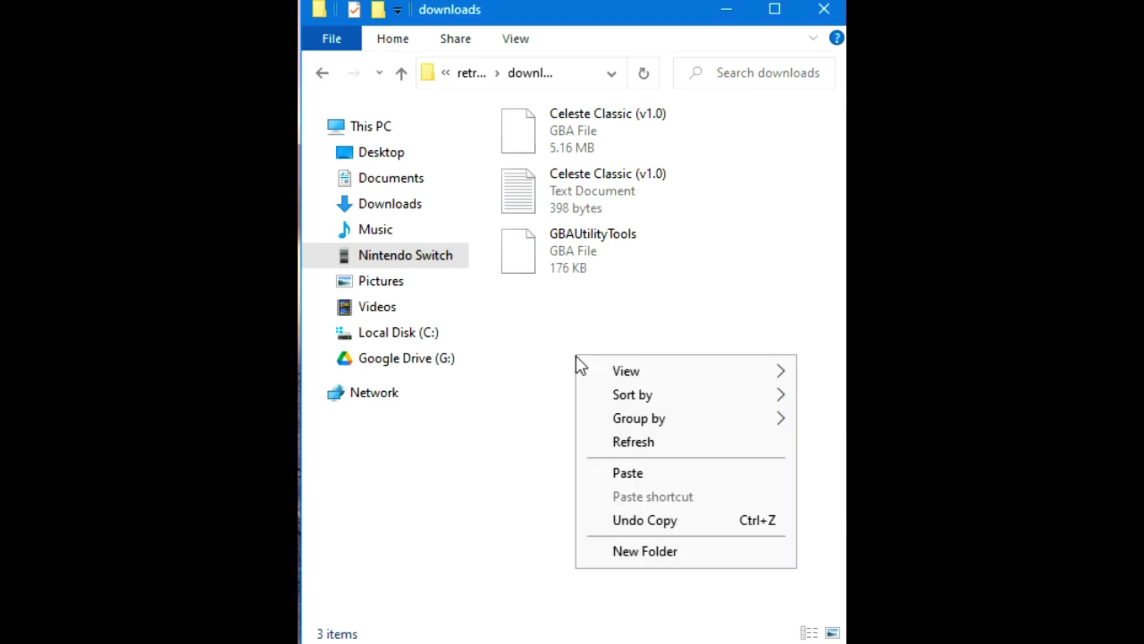
click(637, 480)
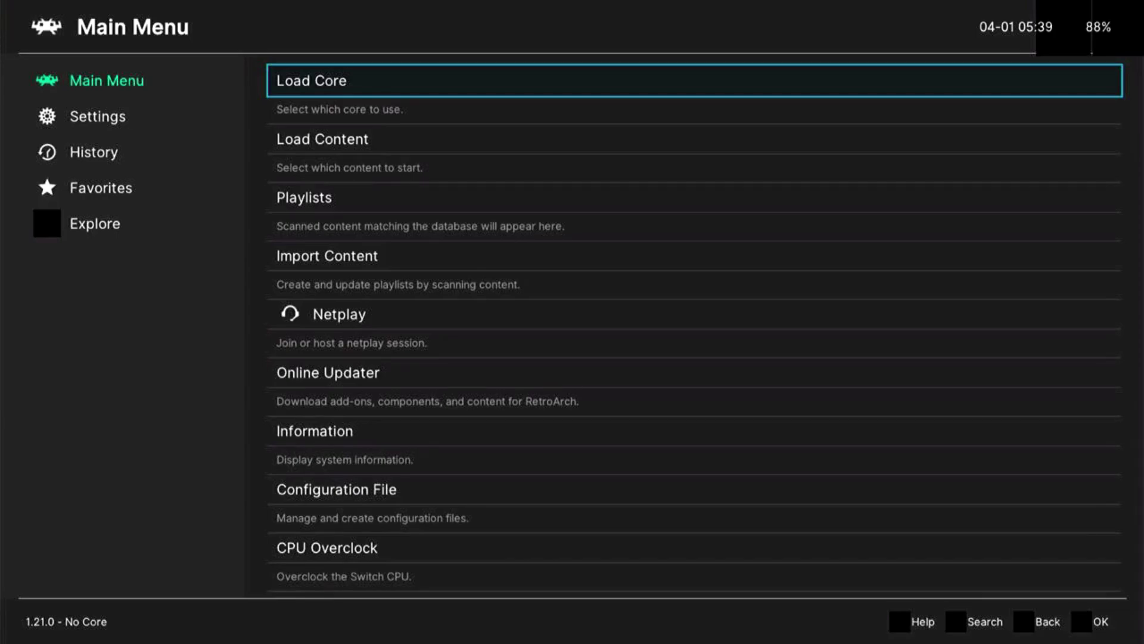
- Switch back to RetroArch and load the Nintendo - Game Boy Advance (gpSP) core
key(Down)
key(Up)
key(Return)
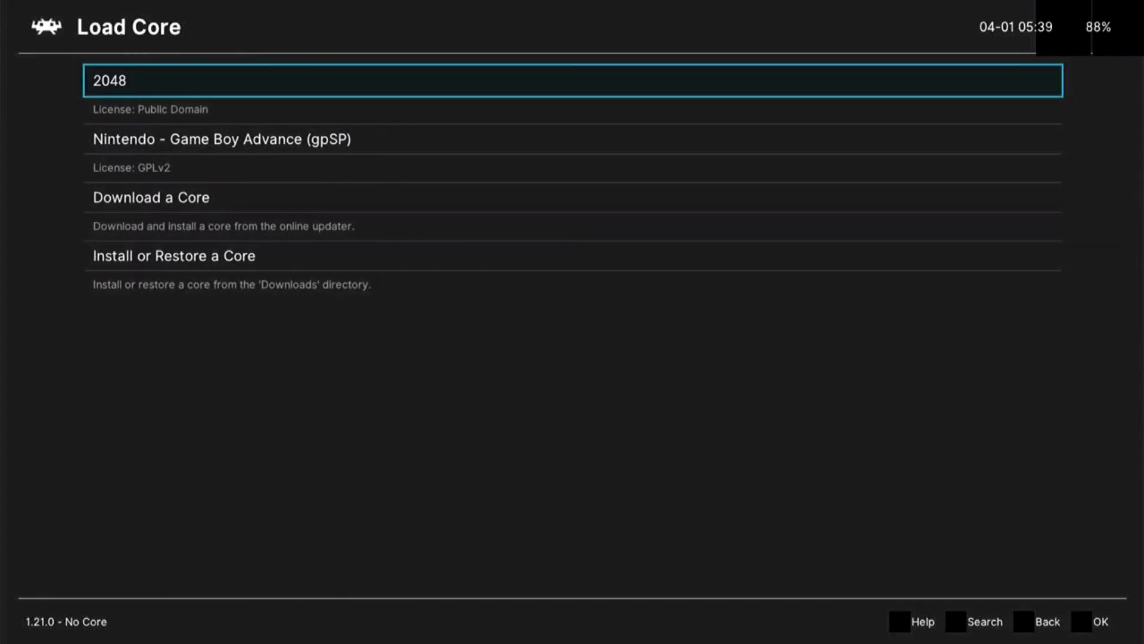
key(Down)
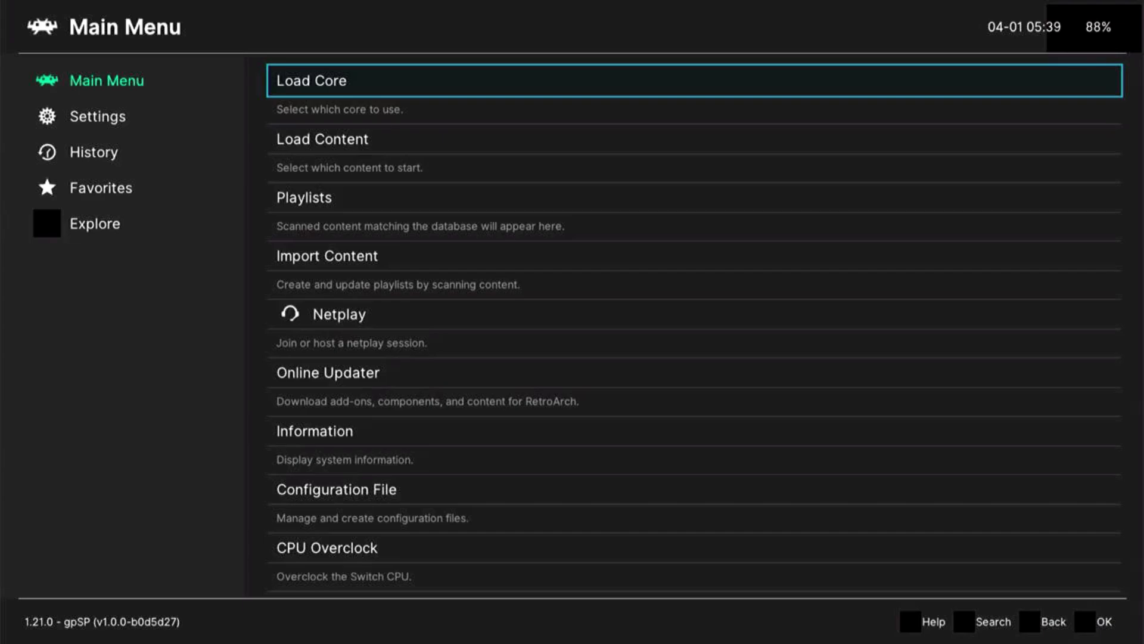
- Browse the Downloads directory through Load Content and highlight test.gba
key(Down)
key(Return)
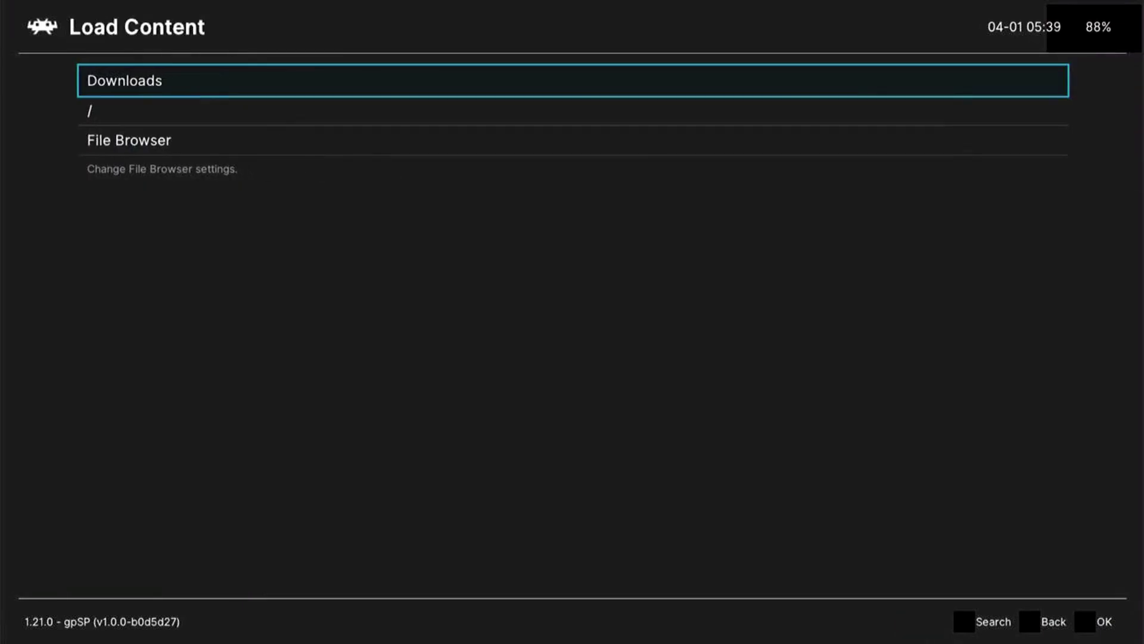
key(Return)
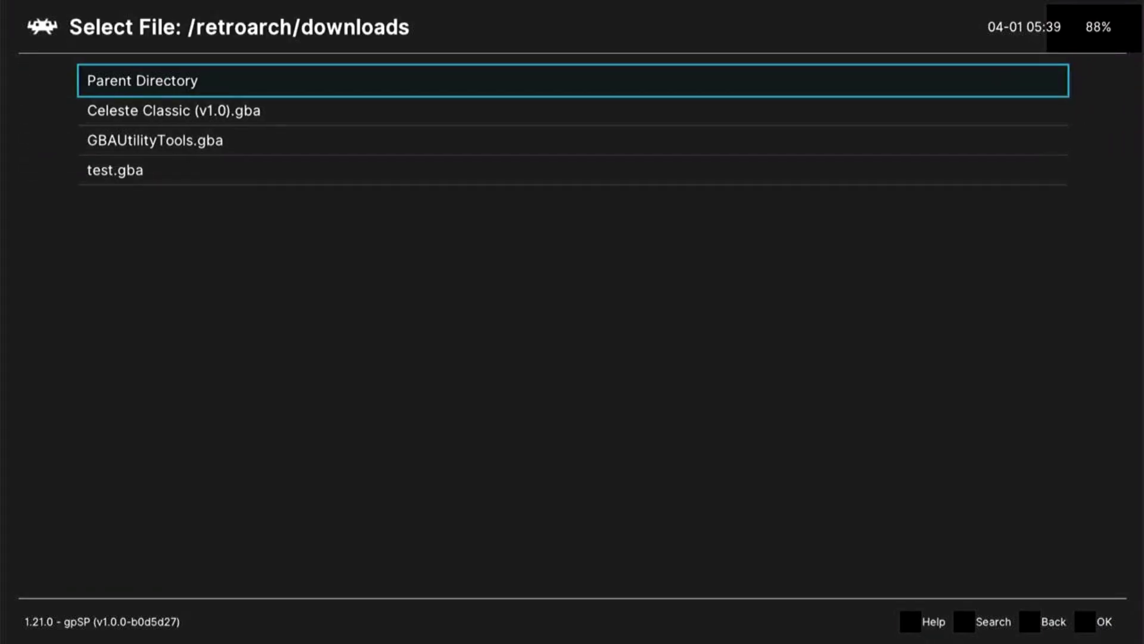
key(Down)
key(Down)
key(Down)
key(Down)
key(Down)
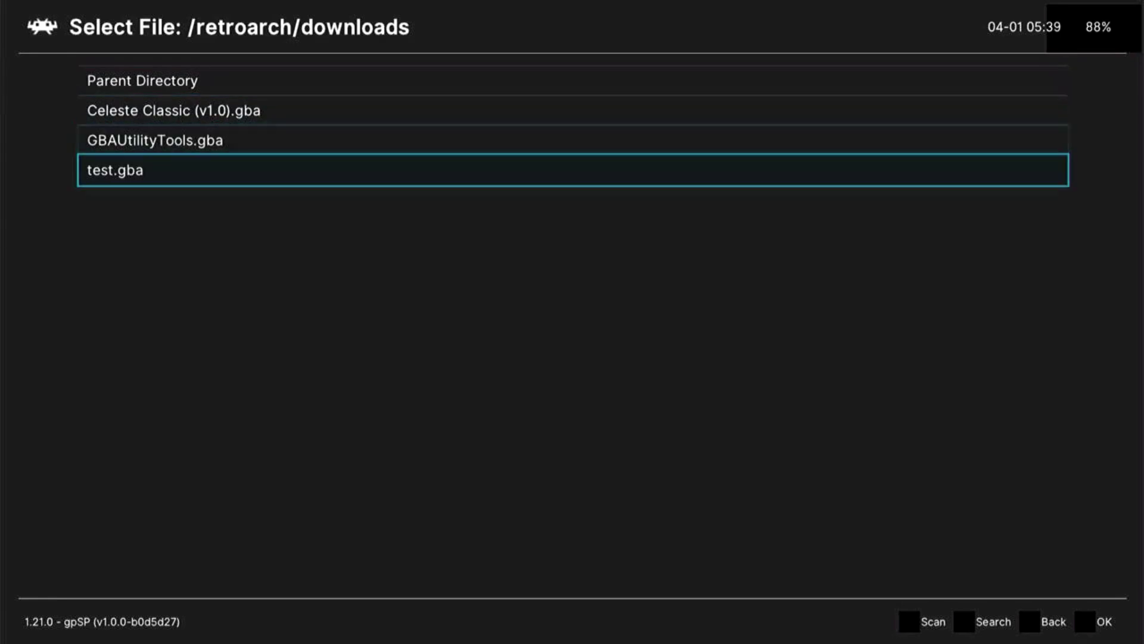
key(Down)
key(Down)
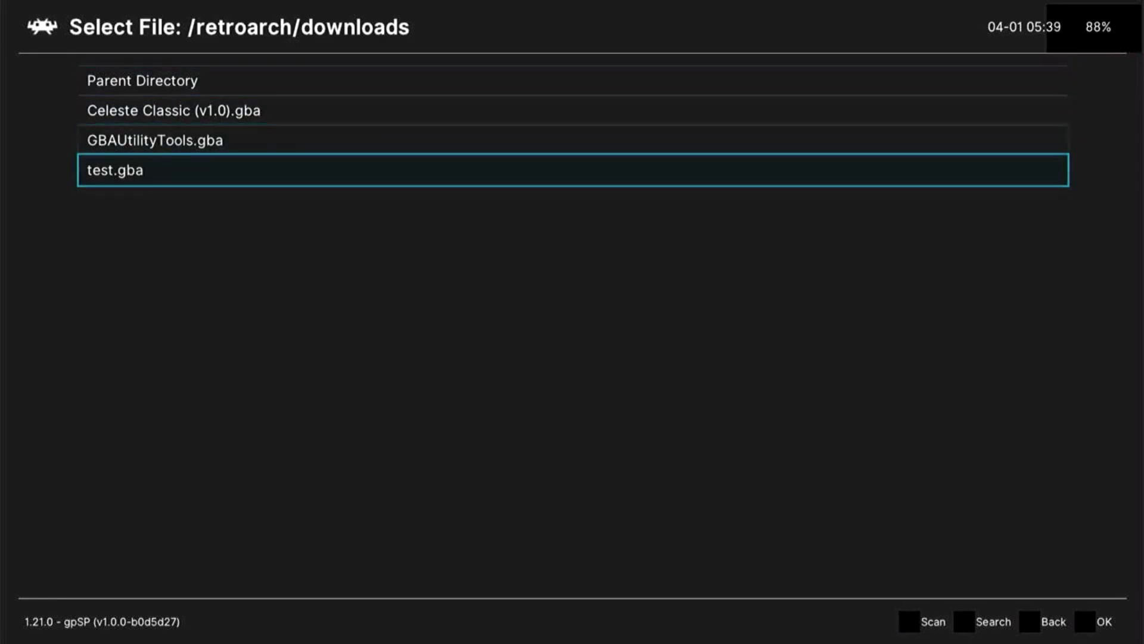